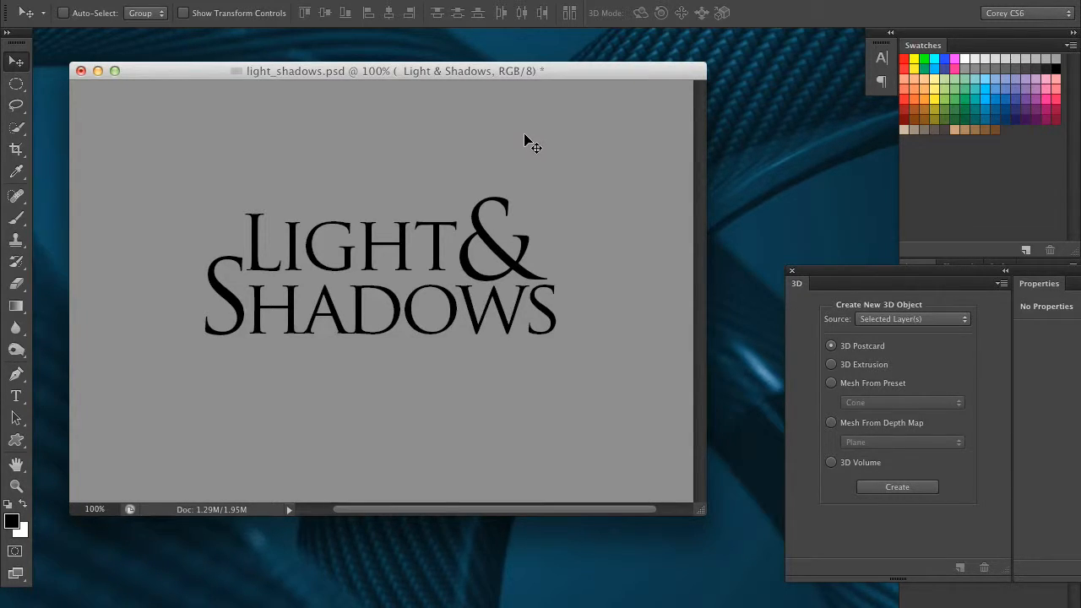
# - Move the 3D and Properties panels off the artwork and create a 3D extrusion from the Light & Shadows text layer
pyautogui.moveTo(847, 268); pyautogui.dragTo(701, 275)
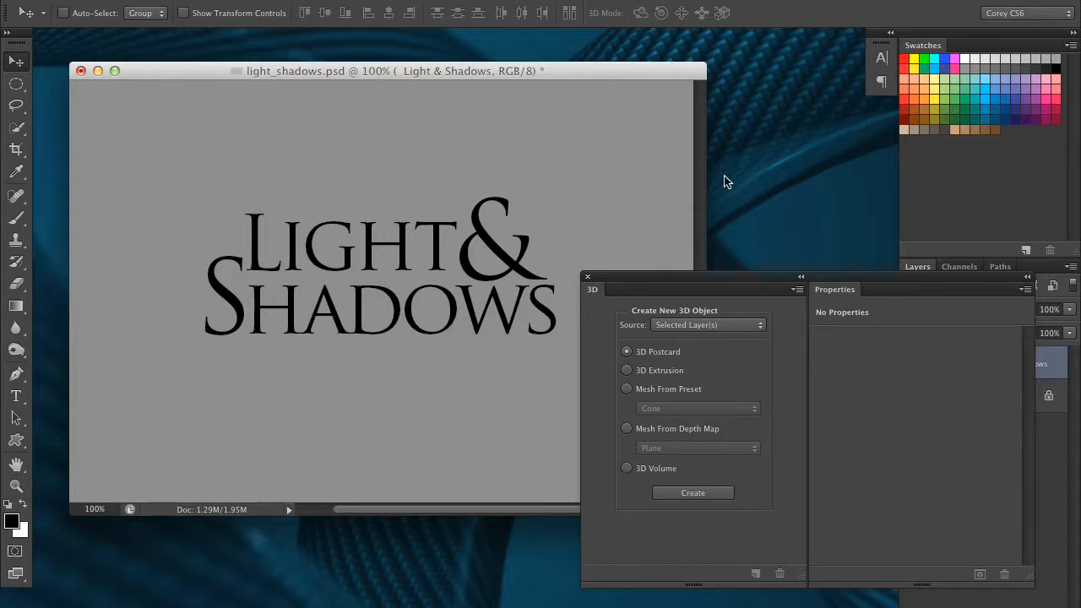
pyautogui.moveTo(674, 289); pyautogui.dragTo(558, 284)
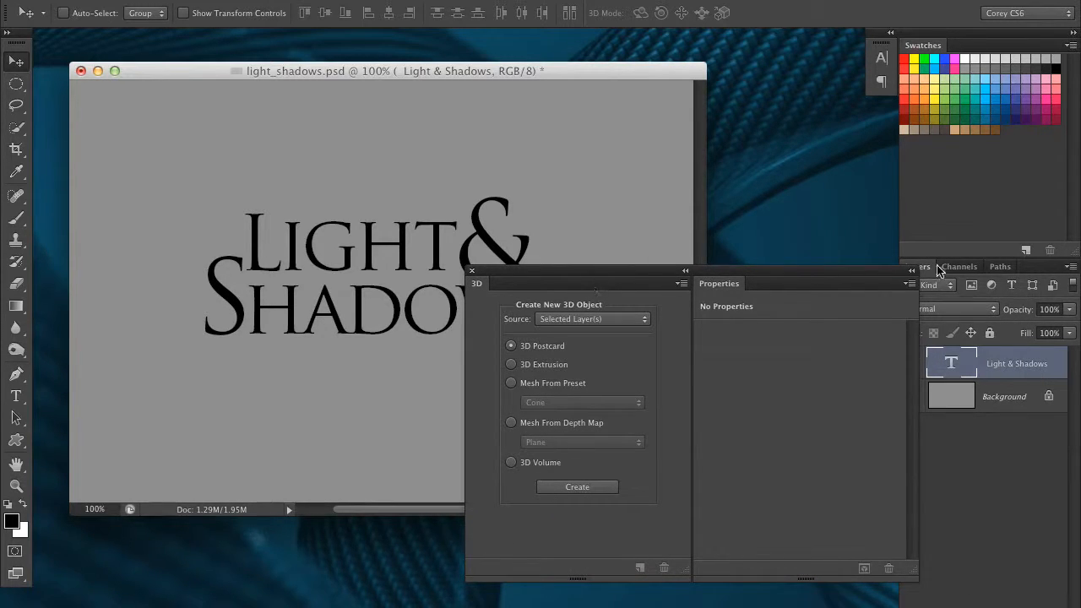
pyautogui.moveTo(806, 277); pyautogui.dragTo(764, 427)
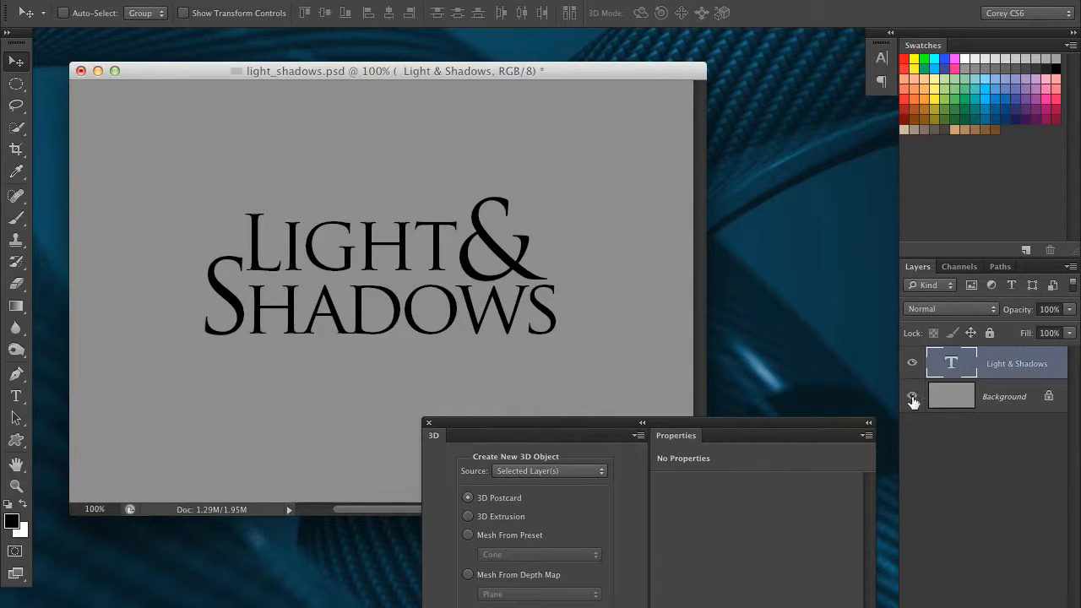
pyautogui.moveTo(614, 420); pyautogui.dragTo(603, 477)
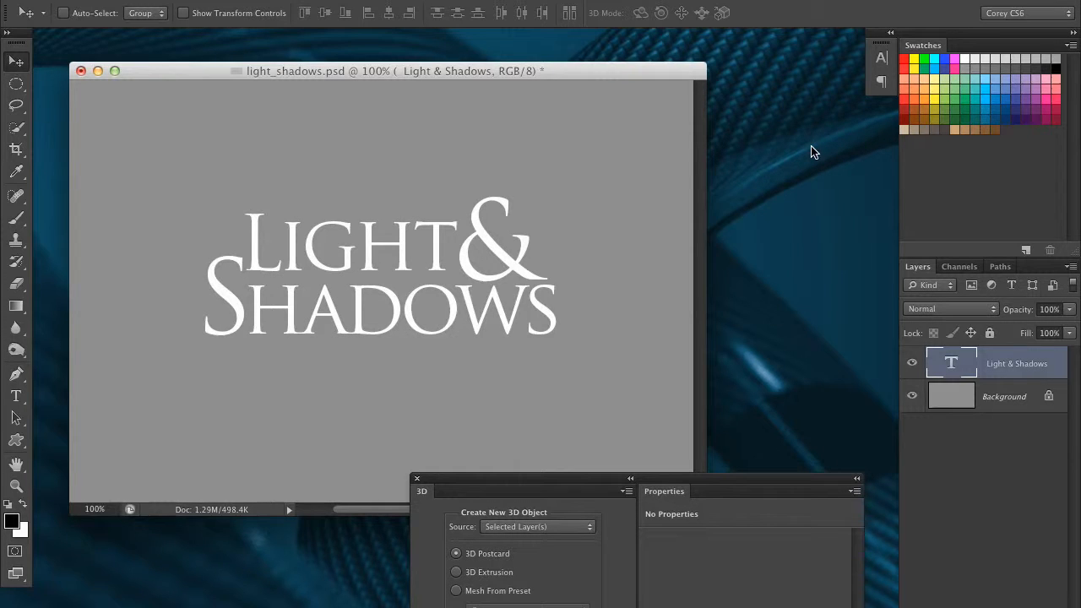
pyautogui.click(496, 1)
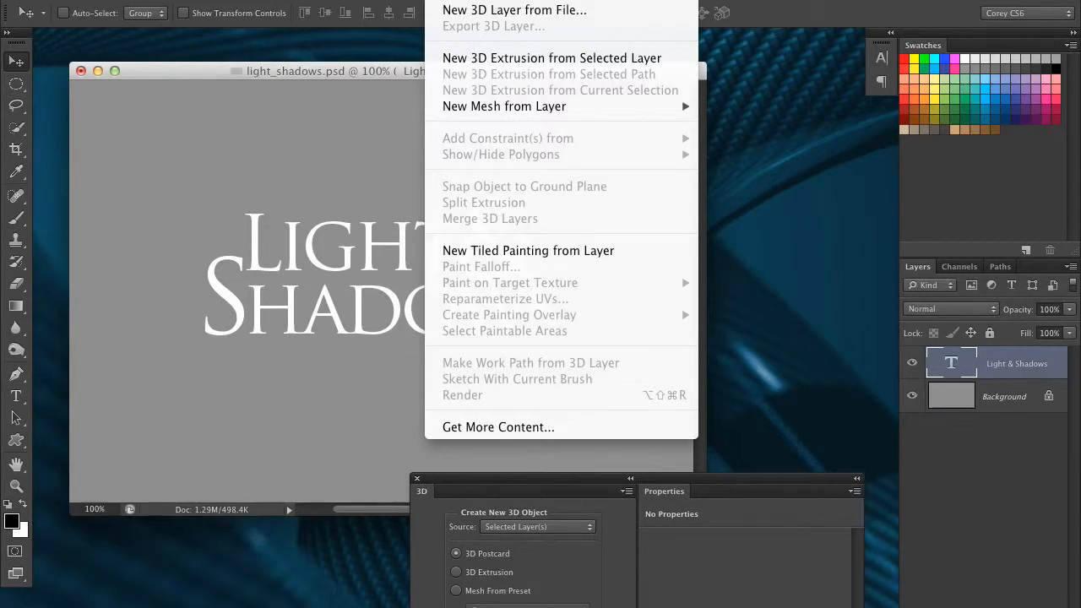
pyautogui.click(470, 58)
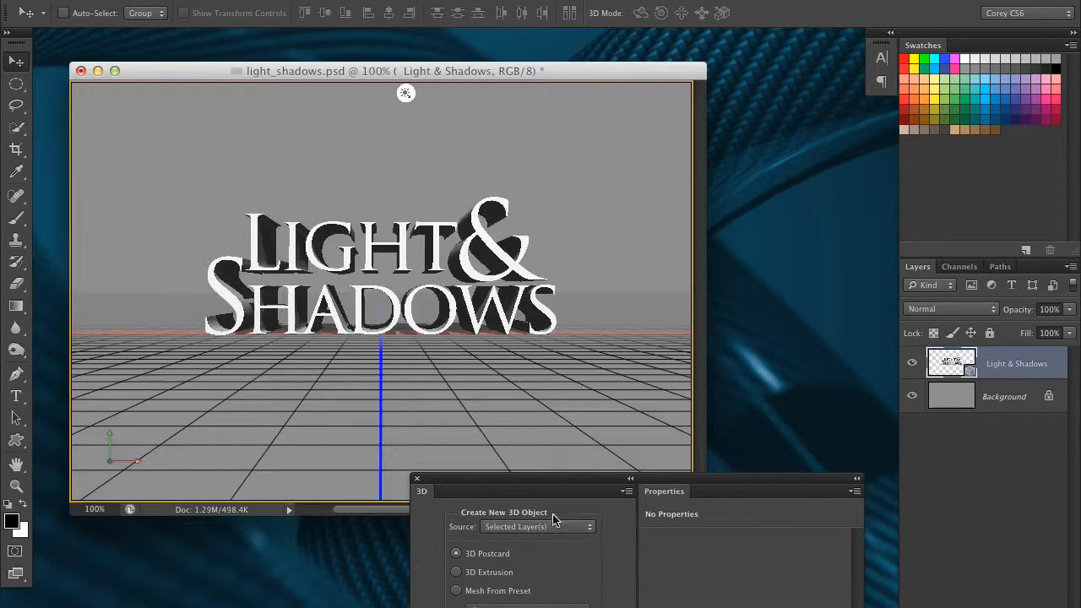
# - Place the 3D and Properties panels beside the artwork and orbit the camera to view the extruded text from above
pyautogui.moveTo(546, 481); pyautogui.dragTo(632, 194)
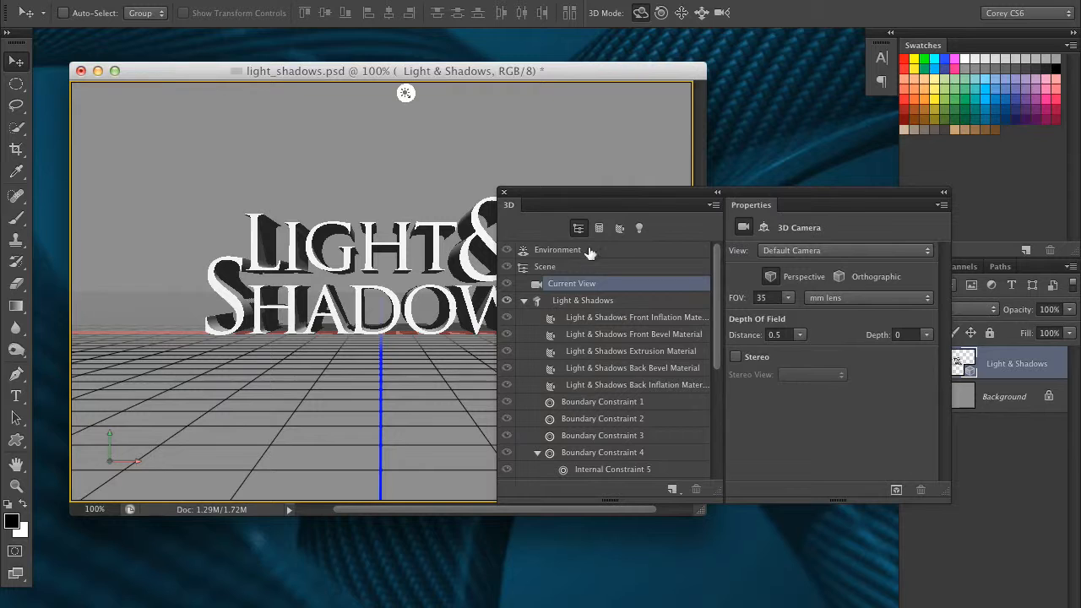
pyautogui.moveTo(620, 200); pyautogui.dragTo(772, 205)
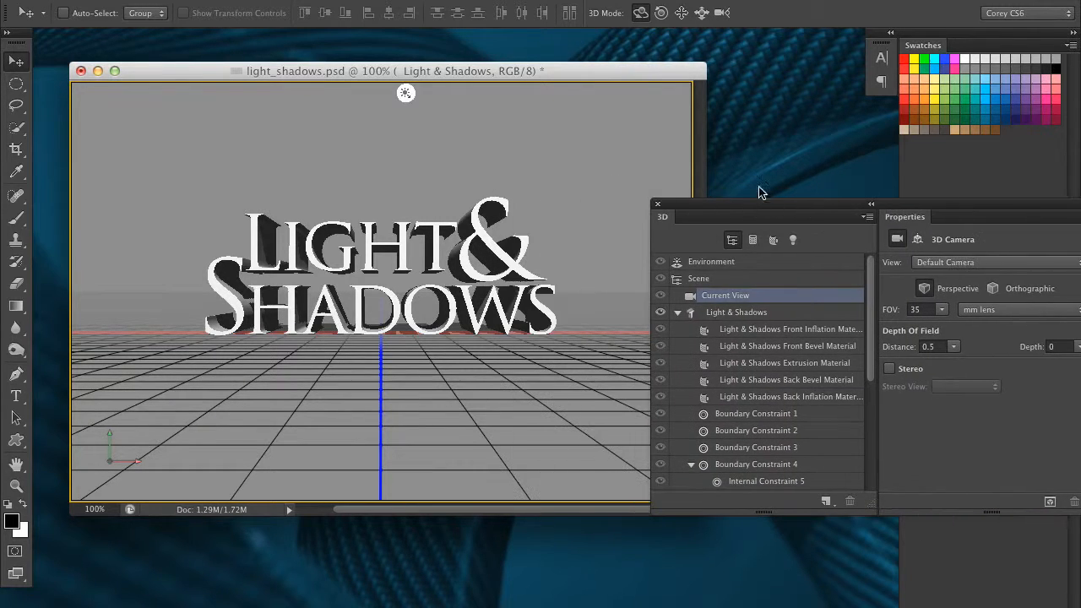
pyautogui.moveTo(682, 214); pyautogui.dragTo(704, 214)
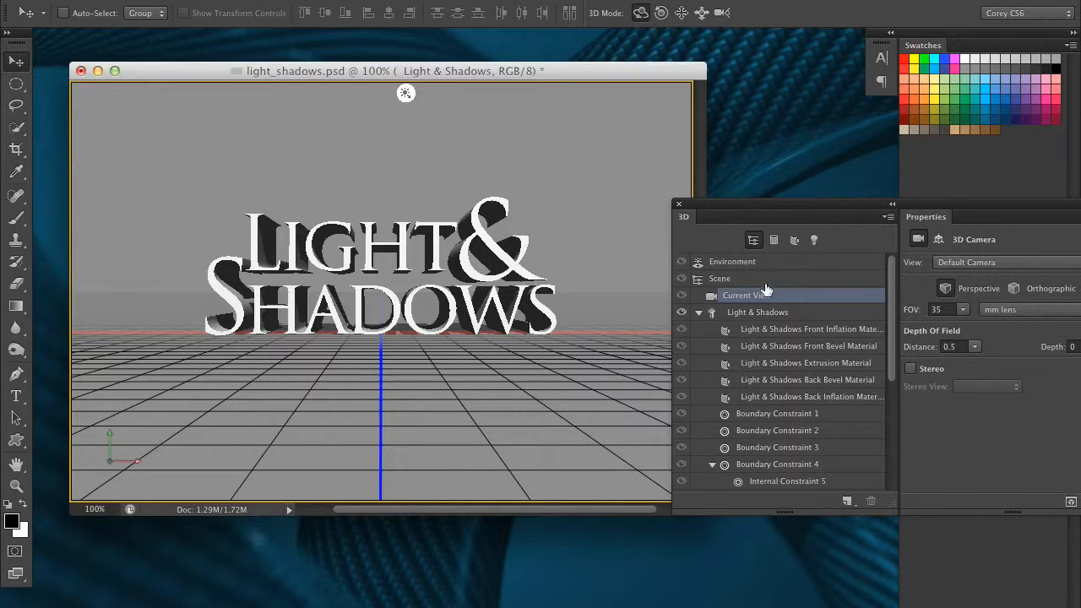
pyautogui.moveTo(743, 209); pyautogui.dragTo(790, 220)
pyautogui.moveTo(628, 220); pyautogui.dragTo(445, 253)
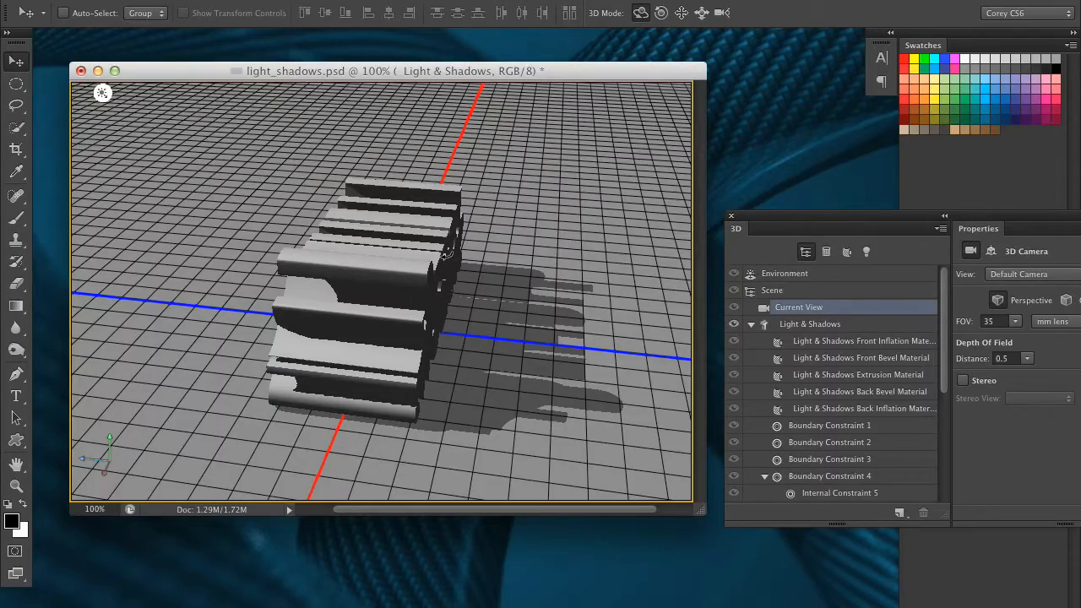
pyautogui.moveTo(452, 262); pyautogui.dragTo(632, 240)
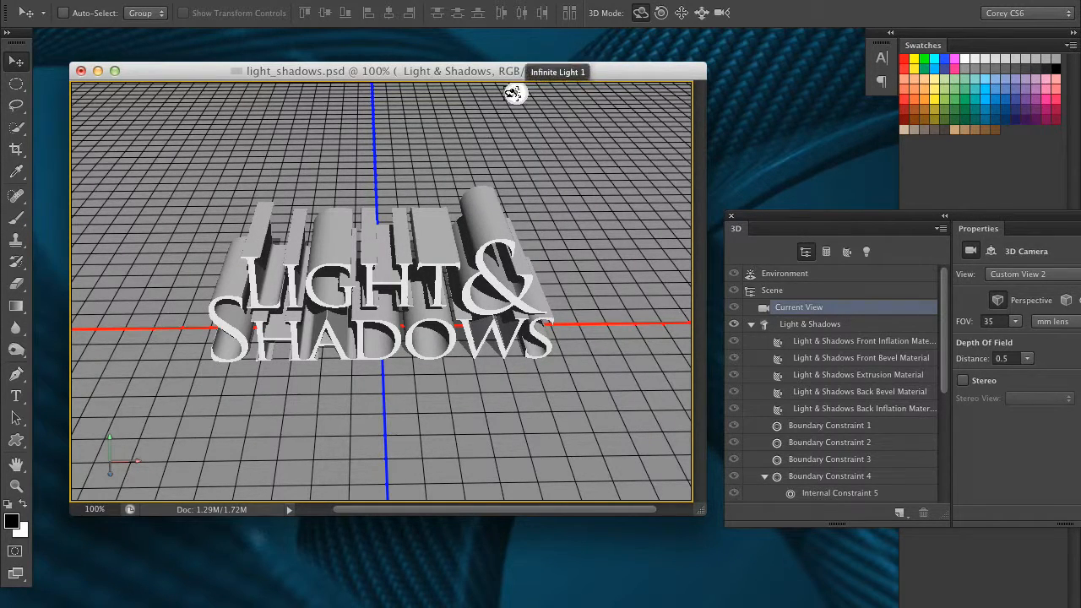
# - Select Infinite Light 1 and filter the 3D scene elements to show only lights
pyautogui.click(517, 92)
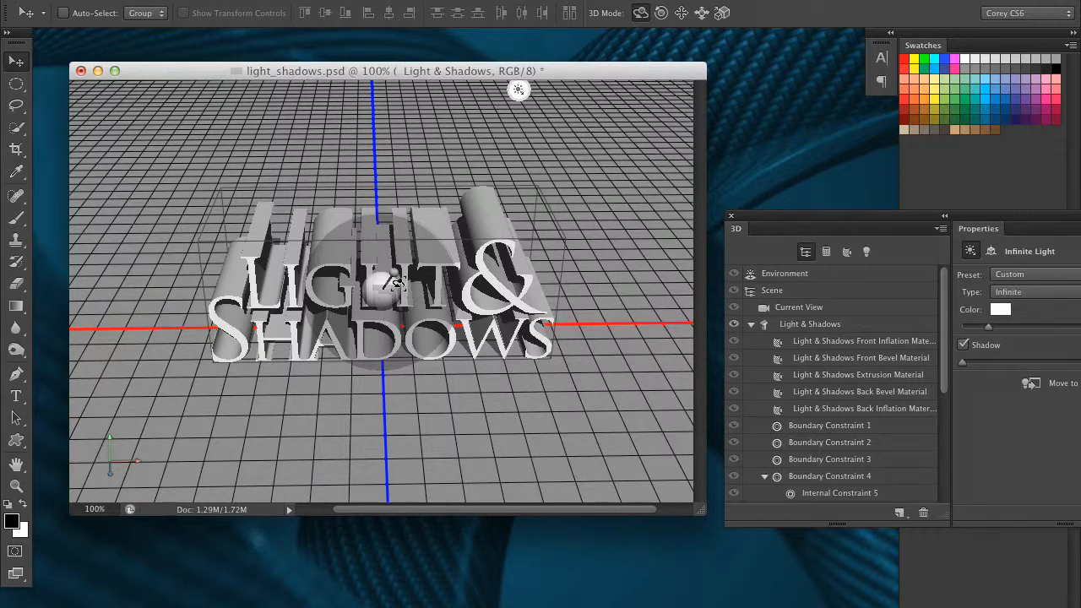
pyautogui.moveTo(825, 220); pyautogui.dragTo(648, 186)
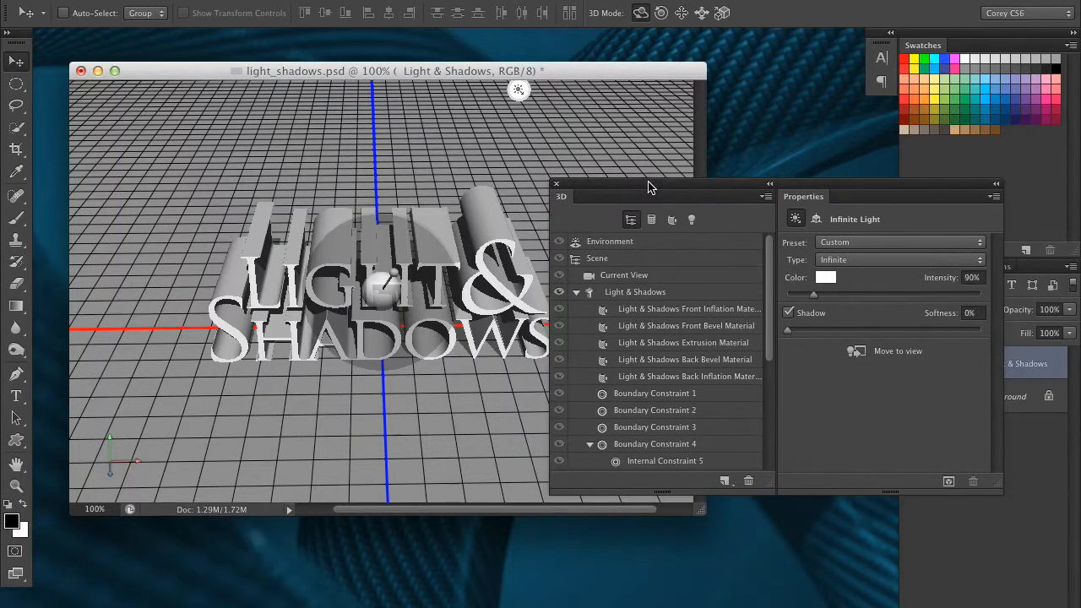
pyautogui.click(692, 221)
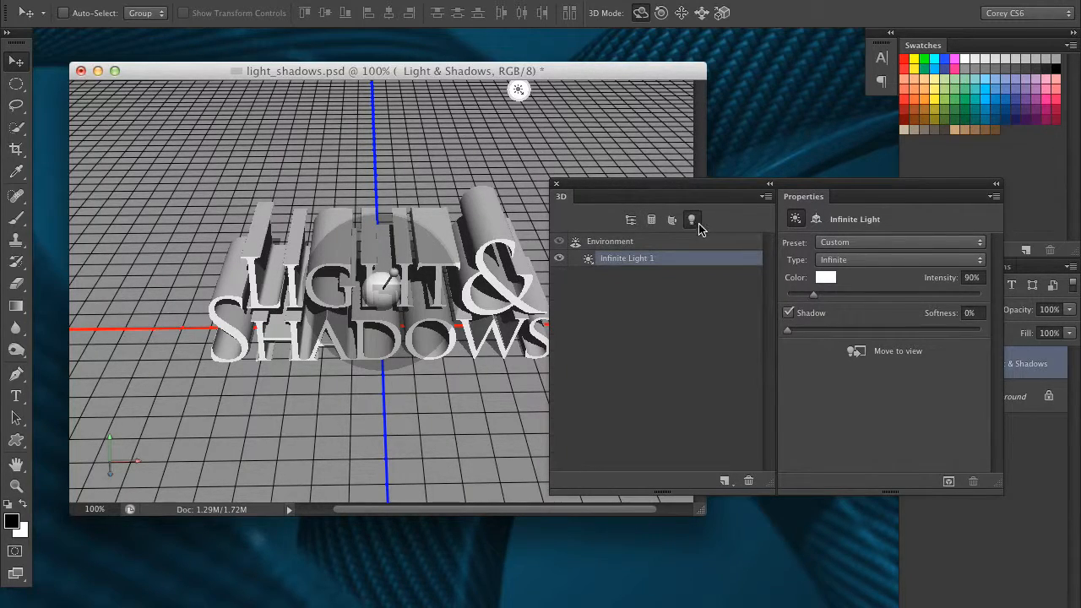
pyautogui.click(631, 219)
pyautogui.moveTo(767, 337); pyautogui.dragTo(768, 473)
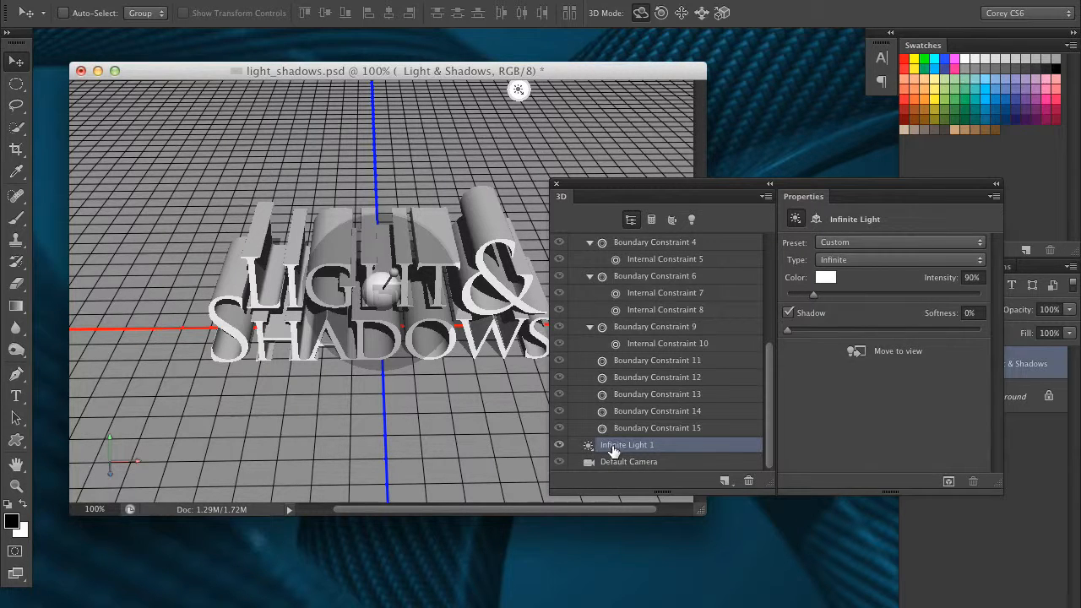
pyautogui.moveTo(770, 411); pyautogui.dragTo(781, 242)
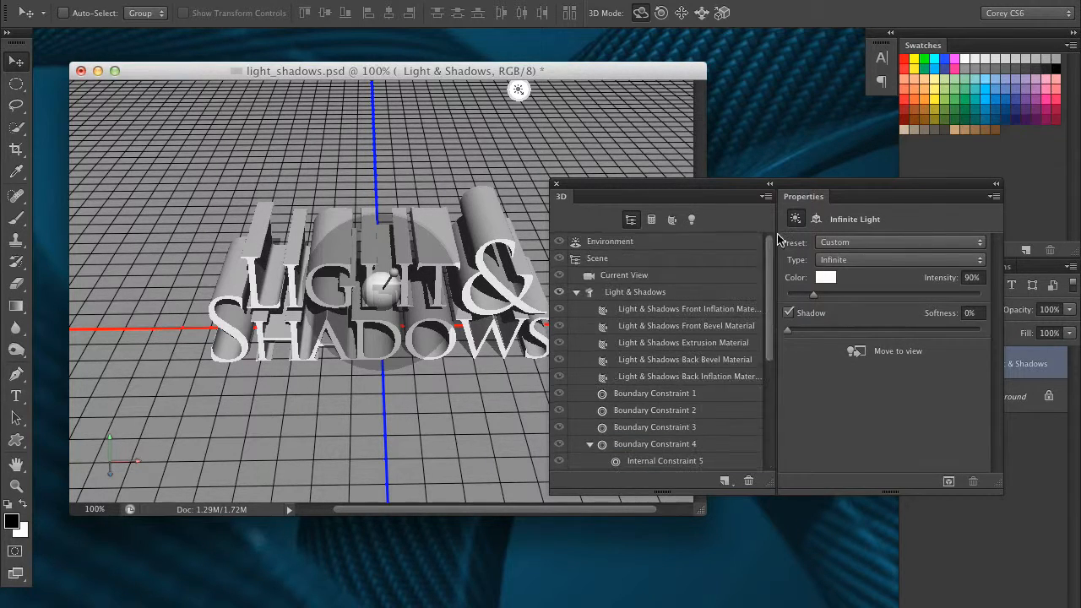
pyautogui.click(692, 220)
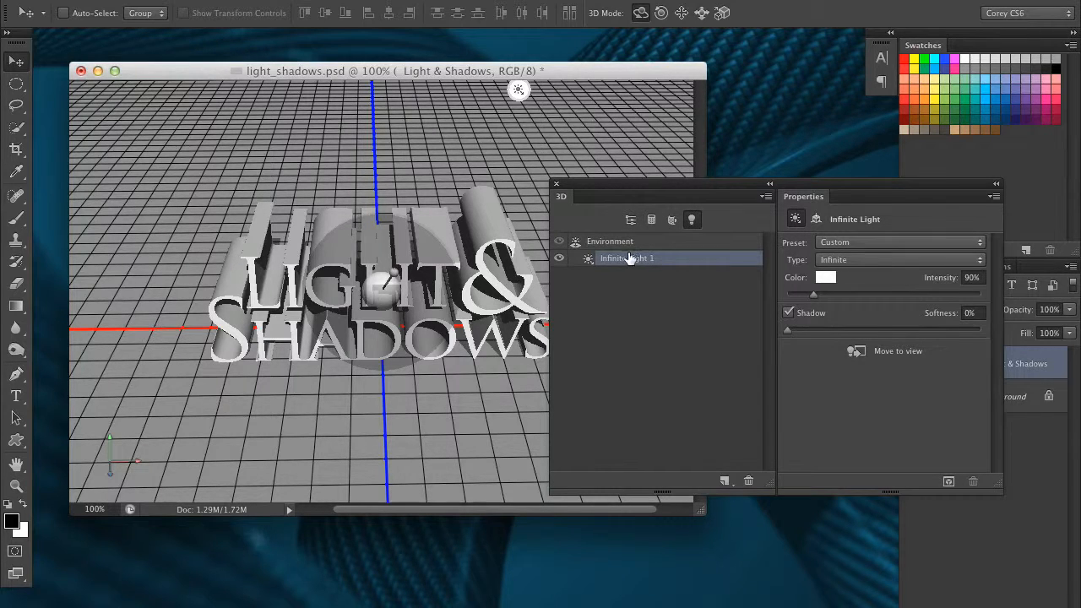
# - Separate the 3D panel from the Properties panel and place both clear of the extruded text
pyautogui.moveTo(651, 196); pyautogui.dragTo(678, 200)
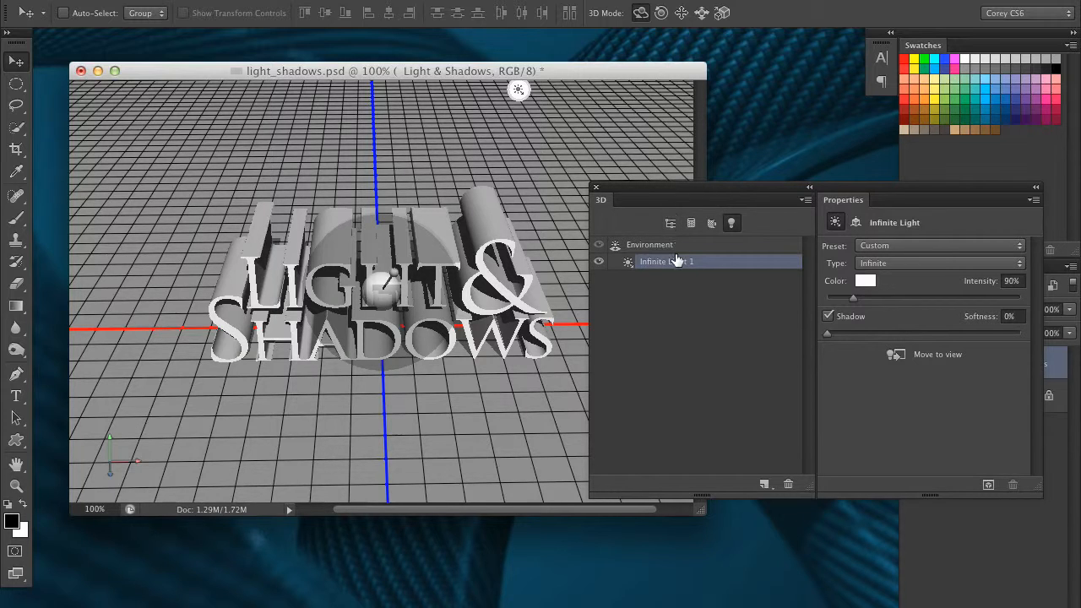
pyautogui.doubleClick(635, 190)
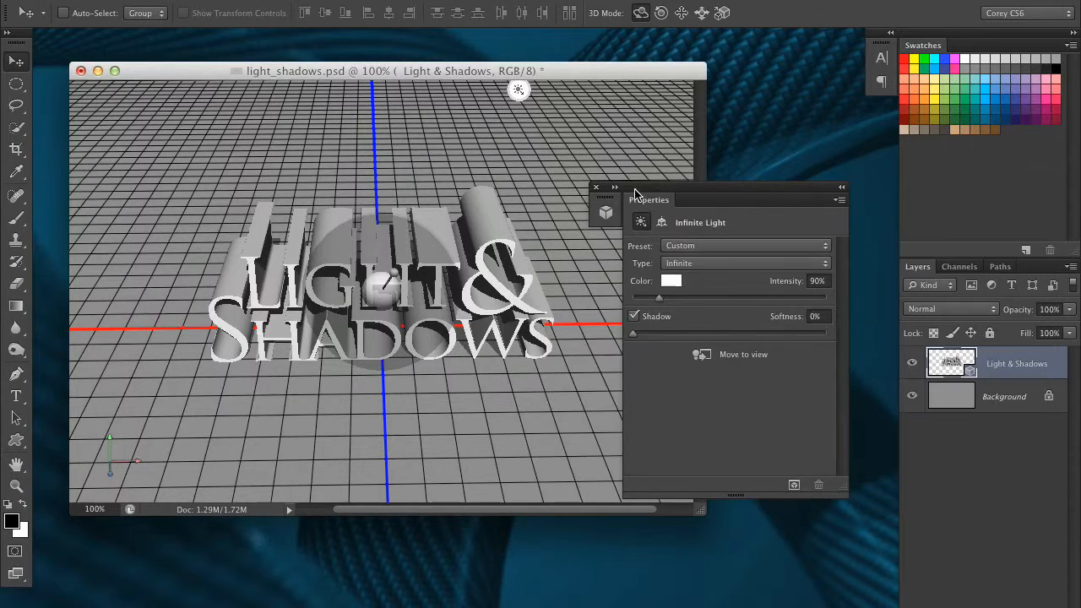
pyautogui.moveTo(642, 189); pyautogui.dragTo(666, 197)
pyautogui.click(628, 217)
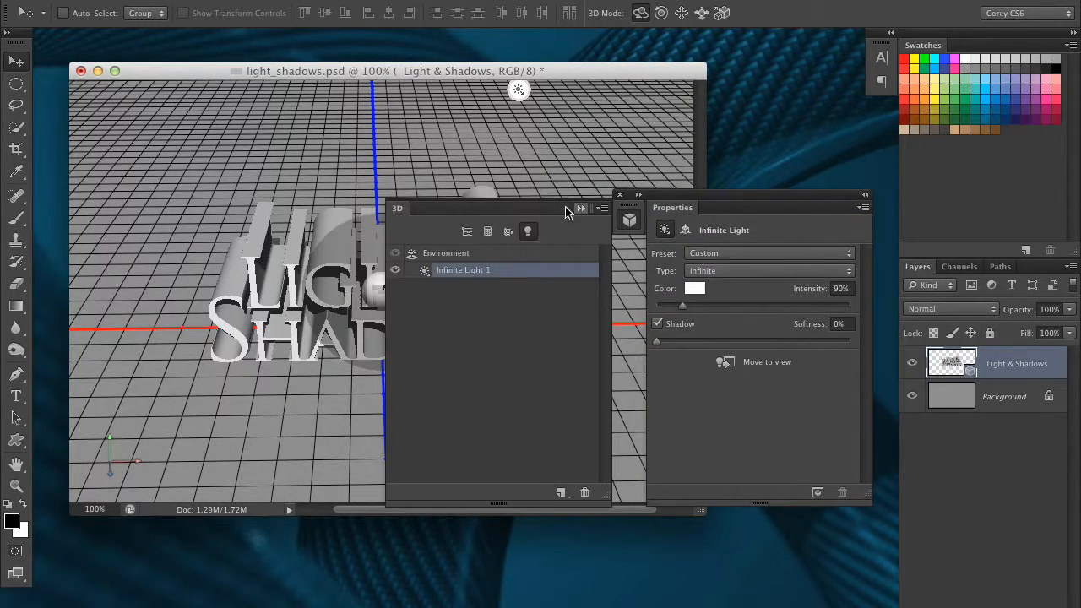
pyautogui.moveTo(414, 213); pyautogui.dragTo(523, 286)
pyautogui.moveTo(664, 199); pyautogui.dragTo(858, 216)
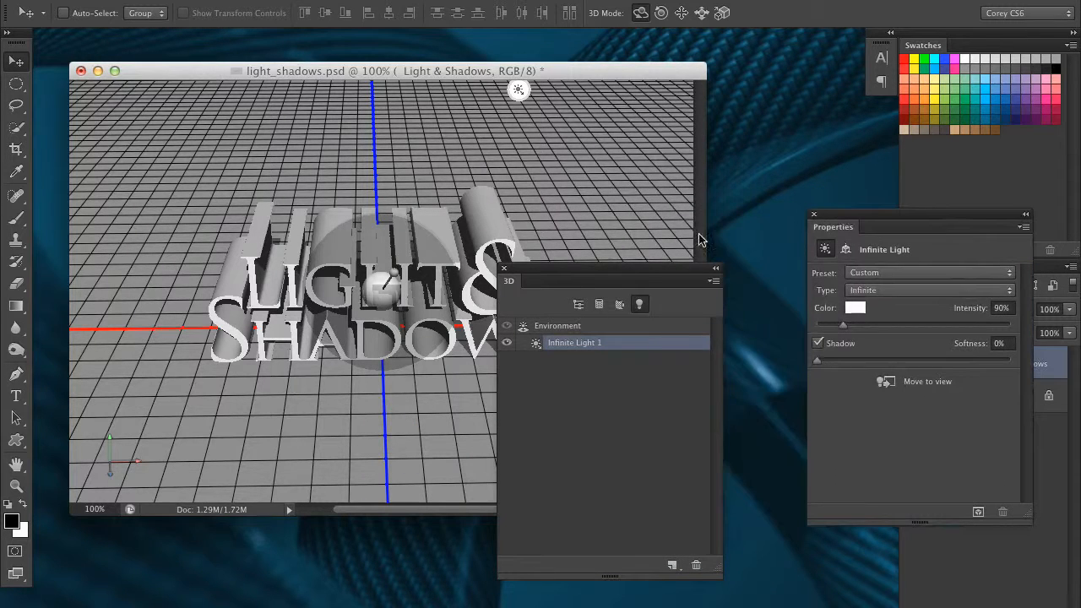
pyautogui.moveTo(637, 274); pyautogui.dragTo(809, 263)
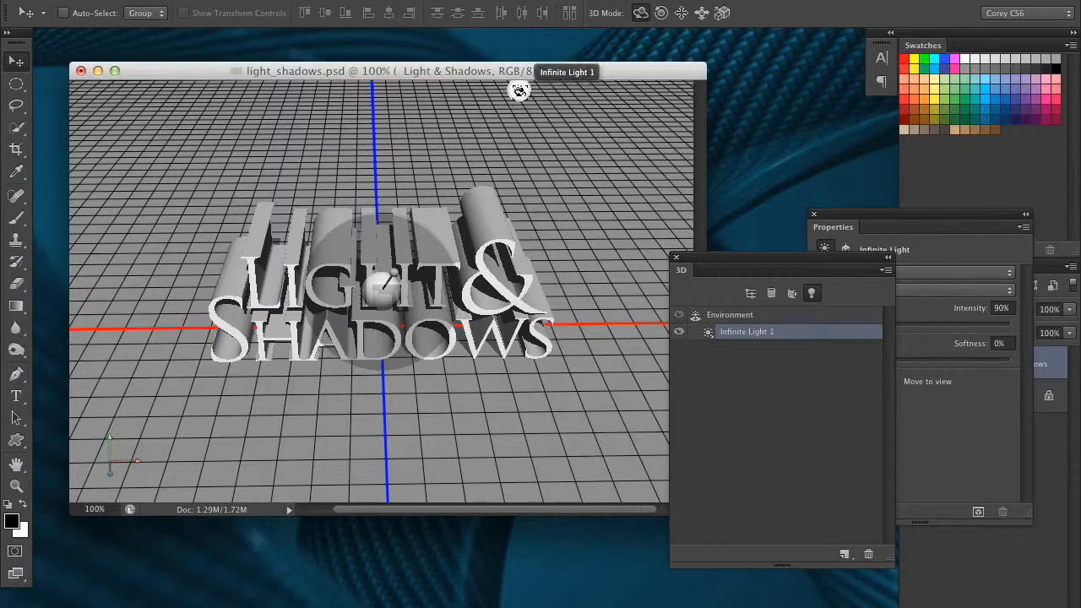
# - Rotate Infinite Light 1 around the extruded text until it lights the letter fronts and casts shadows behind them
pyautogui.moveTo(520, 90)
pyautogui.mouseDown()
pyautogui.moveTo(551, 231)
pyautogui.moveTo(588, 221)
pyautogui.moveTo(510, 253)
pyautogui.moveTo(494, 291)
pyautogui.moveTo(532, 186)
pyautogui.moveTo(498, 287)
pyautogui.moveTo(510, 319)
pyautogui.moveTo(486, 250)
pyautogui.moveTo(357, 400)
pyautogui.moveTo(475, 400)
pyautogui.moveTo(523, 261)
pyautogui.moveTo(563, 228)
pyautogui.moveTo(355, 226)
pyautogui.moveTo(316, 212)
pyautogui.mouseUp()
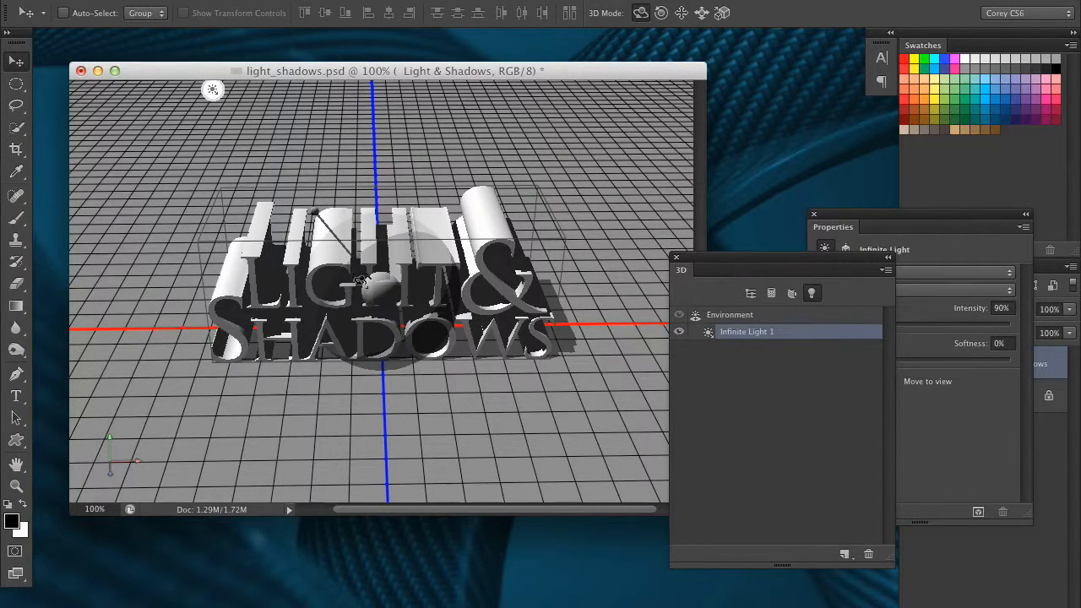
pyautogui.moveTo(437, 251)
pyautogui.mouseDown()
pyautogui.moveTo(389, 160)
pyautogui.moveTo(434, 217)
pyautogui.moveTo(444, 251)
pyautogui.moveTo(315, 209)
pyautogui.moveTo(374, 193)
pyautogui.mouseUp()
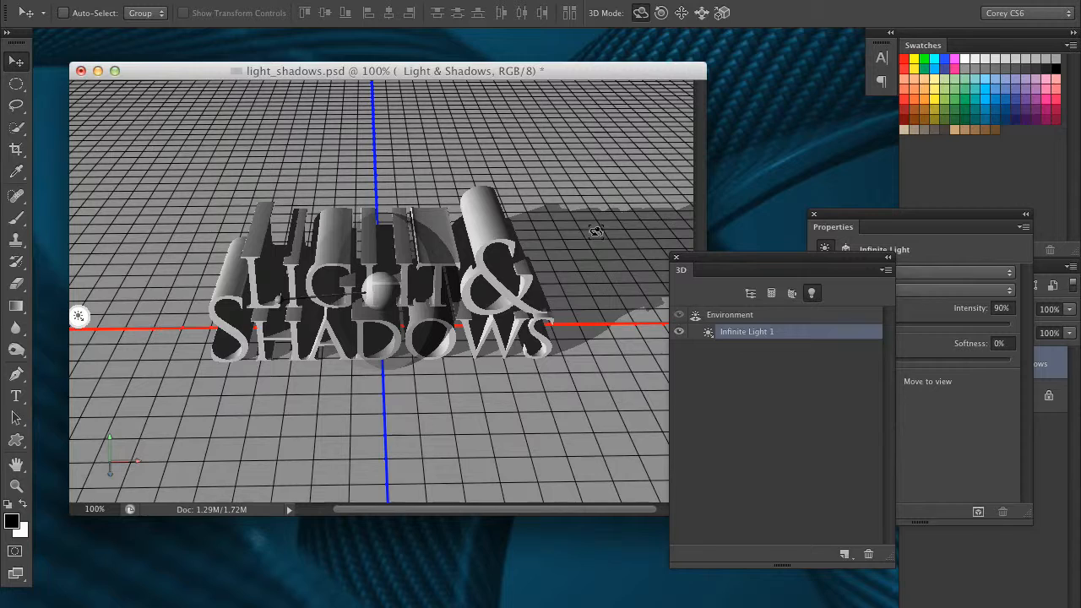
pyautogui.moveTo(205, 241); pyautogui.dragTo(230, 190)
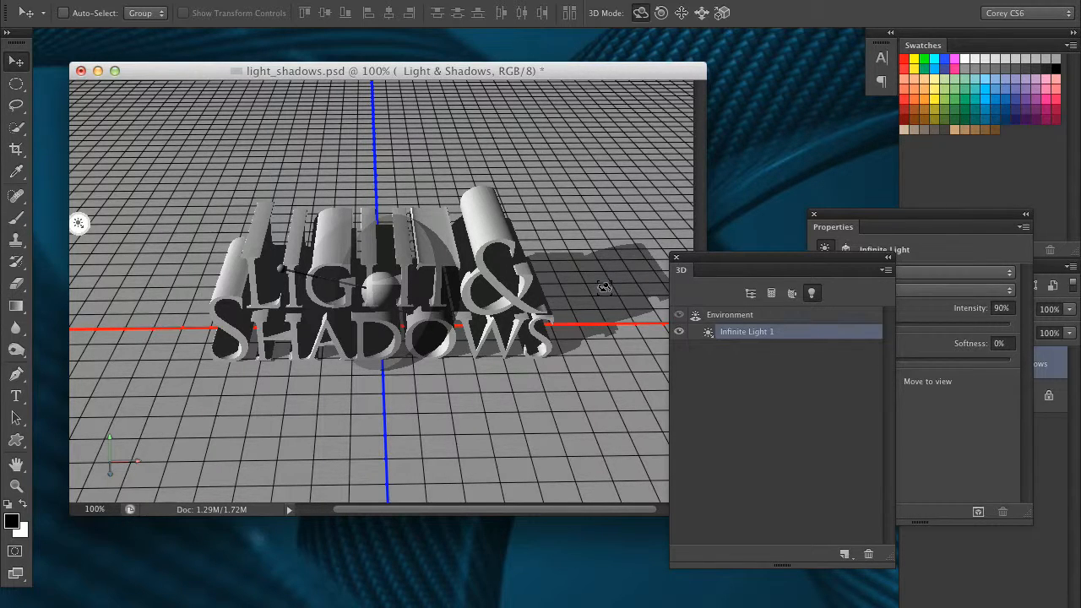
pyautogui.moveTo(606, 296); pyautogui.dragTo(479, 117)
pyautogui.moveTo(632, 202); pyautogui.dragTo(263, 240)
pyautogui.moveTo(577, 180)
pyautogui.mouseDown()
pyautogui.moveTo(594, 211)
pyautogui.moveTo(523, 176)
pyautogui.moveTo(414, 237)
pyautogui.moveTo(397, 181)
pyautogui.moveTo(473, 195)
pyautogui.moveTo(417, 211)
pyautogui.moveTo(417, 198)
pyautogui.moveTo(550, 180)
pyautogui.moveTo(515, 208)
pyautogui.moveTo(480, 190)
pyautogui.mouseUp()
pyautogui.moveTo(554, 179); pyautogui.dragTo(477, 221)
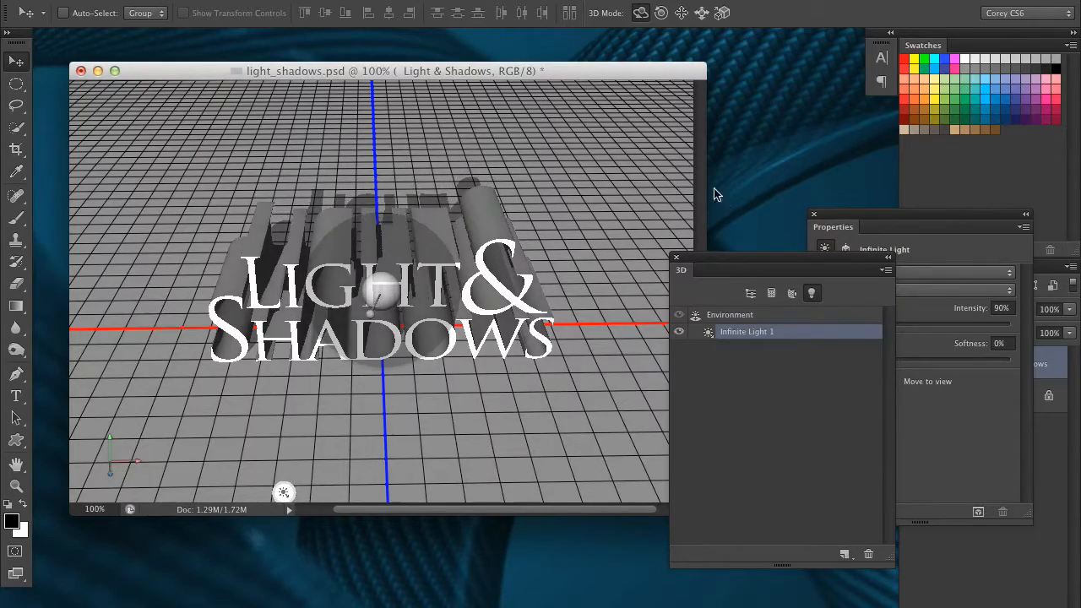
# - Select the Current View camera and orbit it to a low, angled front view of the extruded text
pyautogui.click(750, 293)
pyautogui.click(743, 348)
pyautogui.moveTo(614, 159); pyautogui.dragTo(643, 133)
pyautogui.moveTo(757, 262); pyautogui.dragTo(602, 184)
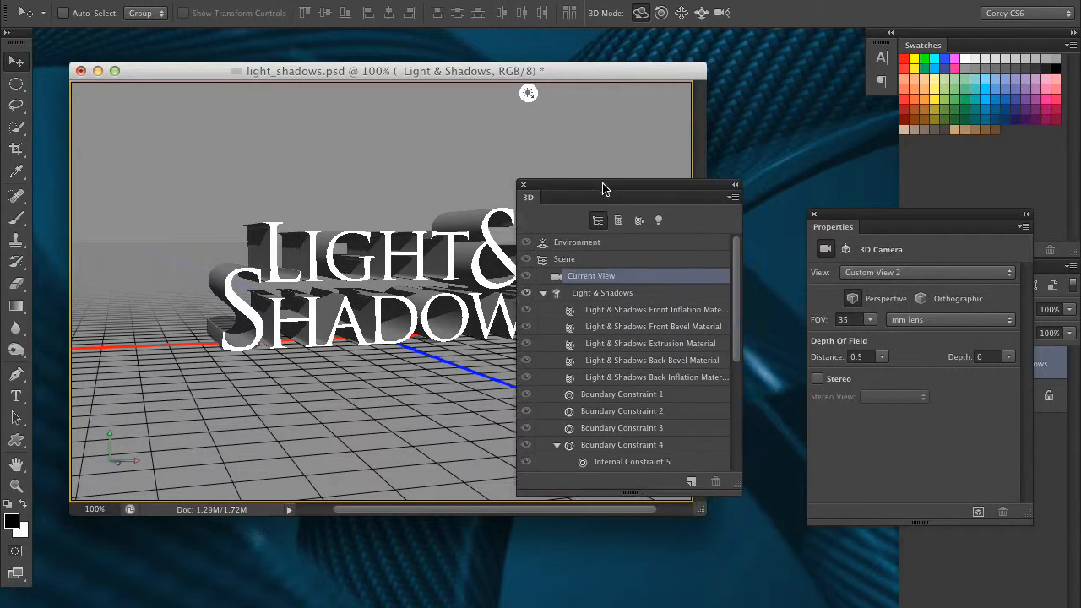
# - Show only the lights in the scene again and arrange the 3D and Properties panels side by side
pyautogui.click(656, 221)
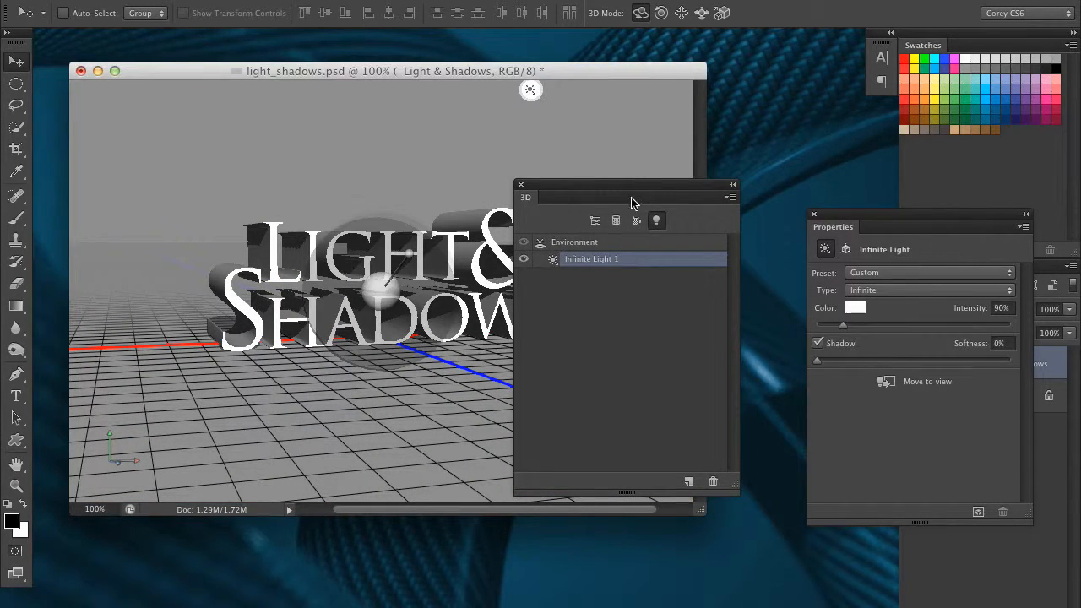
pyautogui.moveTo(632, 200); pyautogui.dragTo(665, 194)
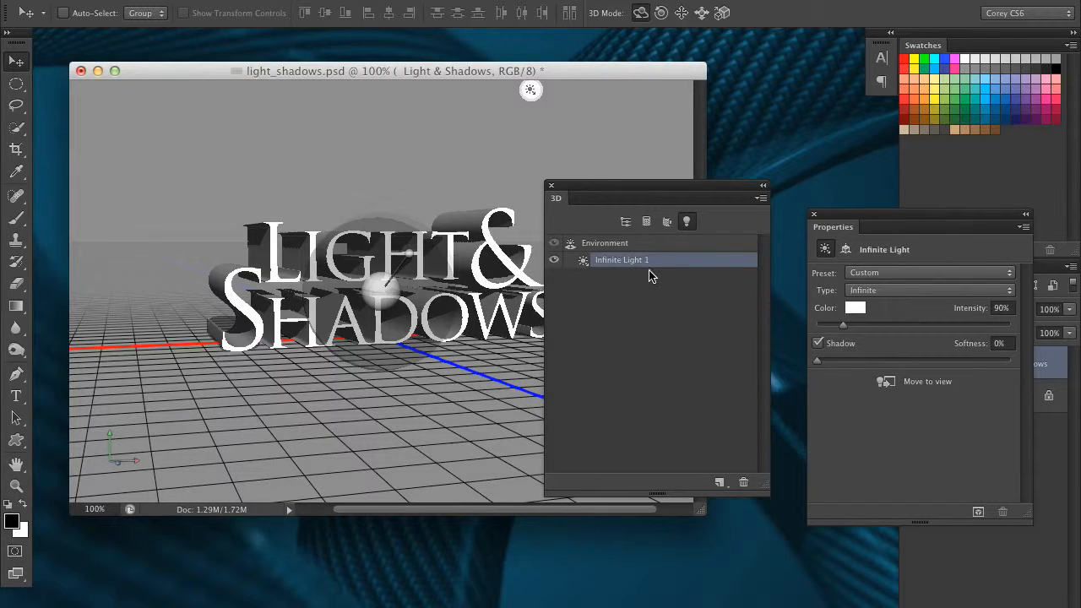
pyautogui.moveTo(696, 195); pyautogui.dragTo(633, 230)
pyautogui.moveTo(838, 219); pyautogui.dragTo(745, 225)
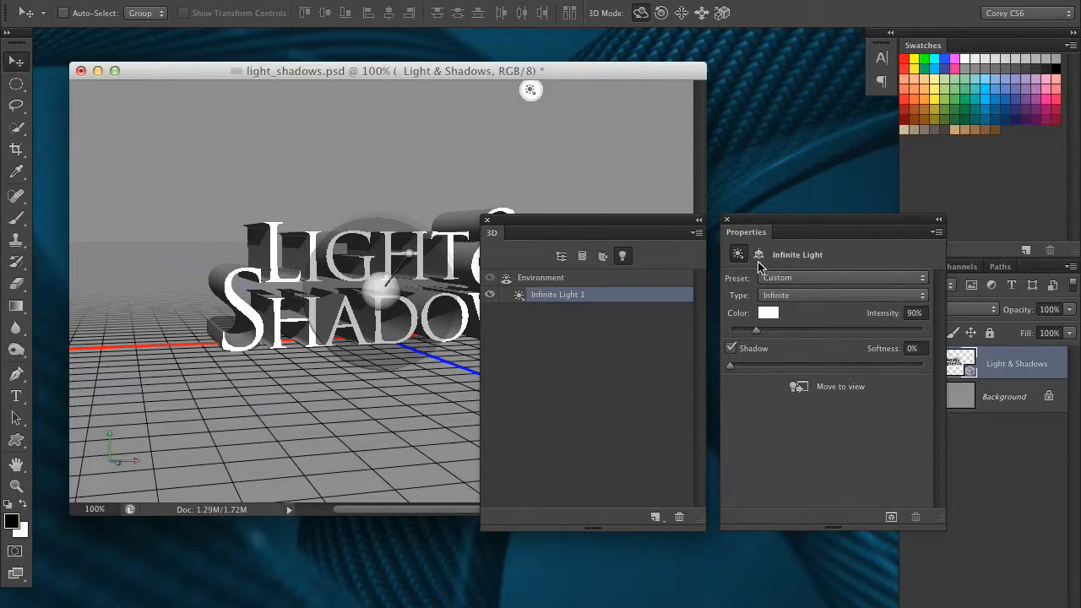
# - Apply the Night Lights preset to the scene lighting and move the 3D panel below the extruded text
pyautogui.click(759, 255)
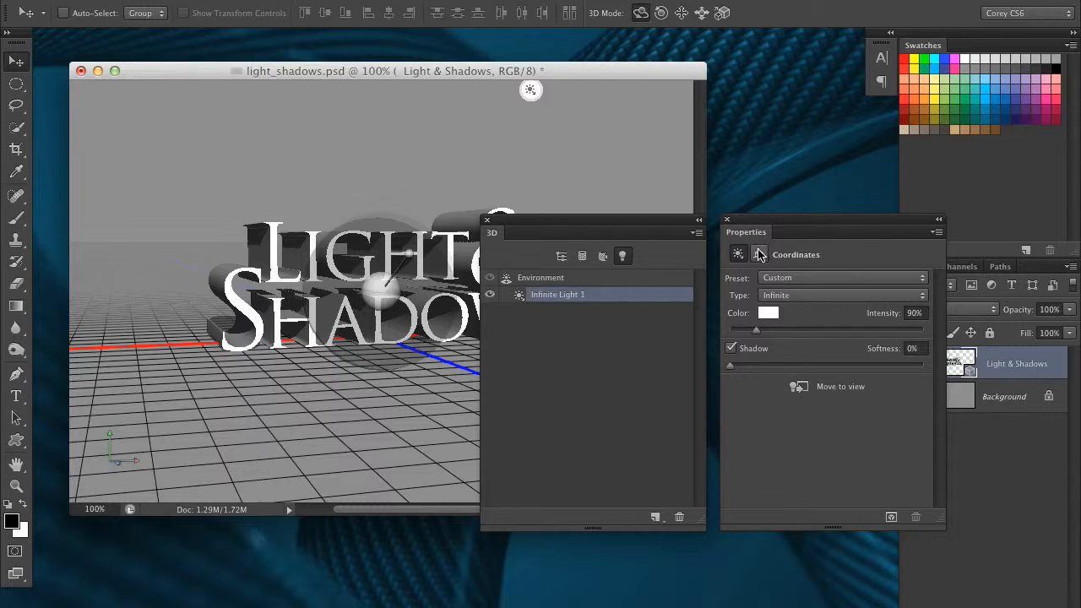
pyautogui.moveTo(803, 234); pyautogui.dragTo(815, 237)
pyautogui.click(803, 282)
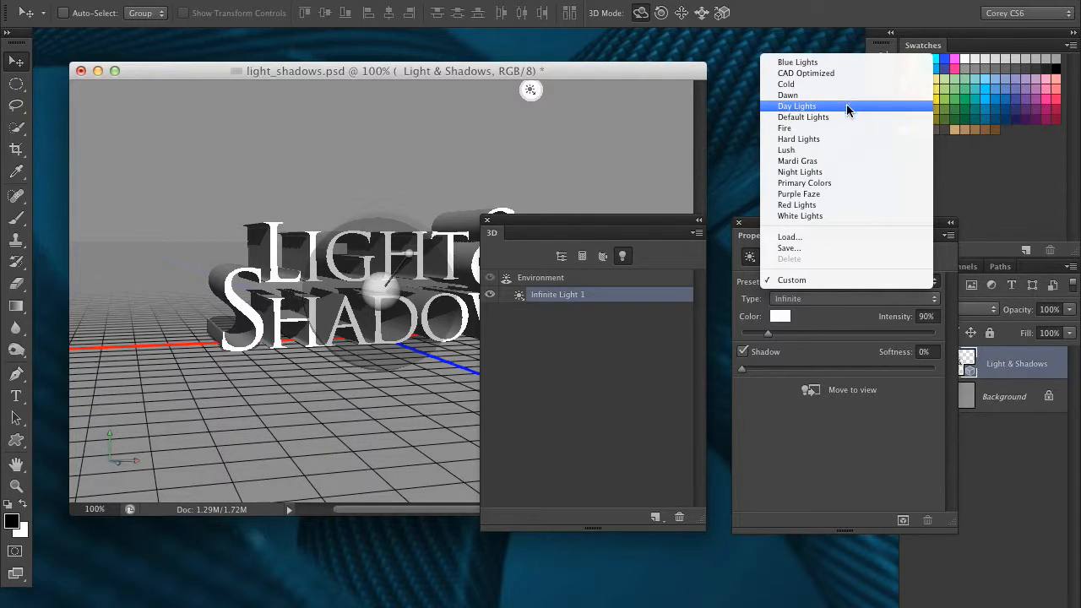
pyautogui.click(849, 185)
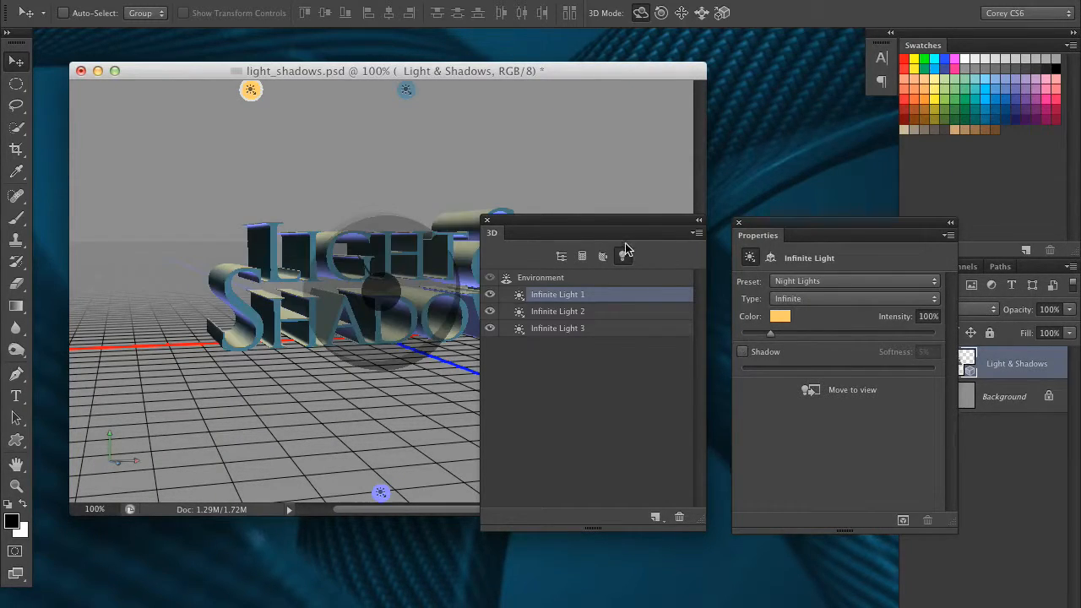
pyautogui.moveTo(618, 222); pyautogui.dragTo(553, 451)
# - Try the Hard Lights preset on the scene lighting and switch back to the Night Lights preset
pyautogui.click(818, 282)
pyautogui.click(833, 245)
pyautogui.click(808, 283)
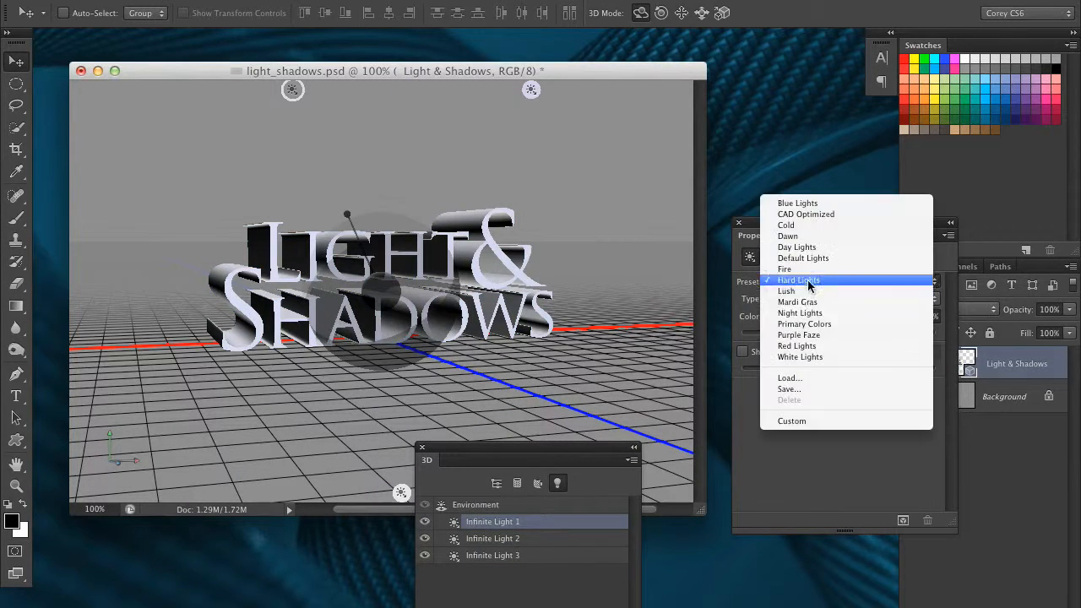
pyautogui.click(807, 313)
pyautogui.click(822, 283)
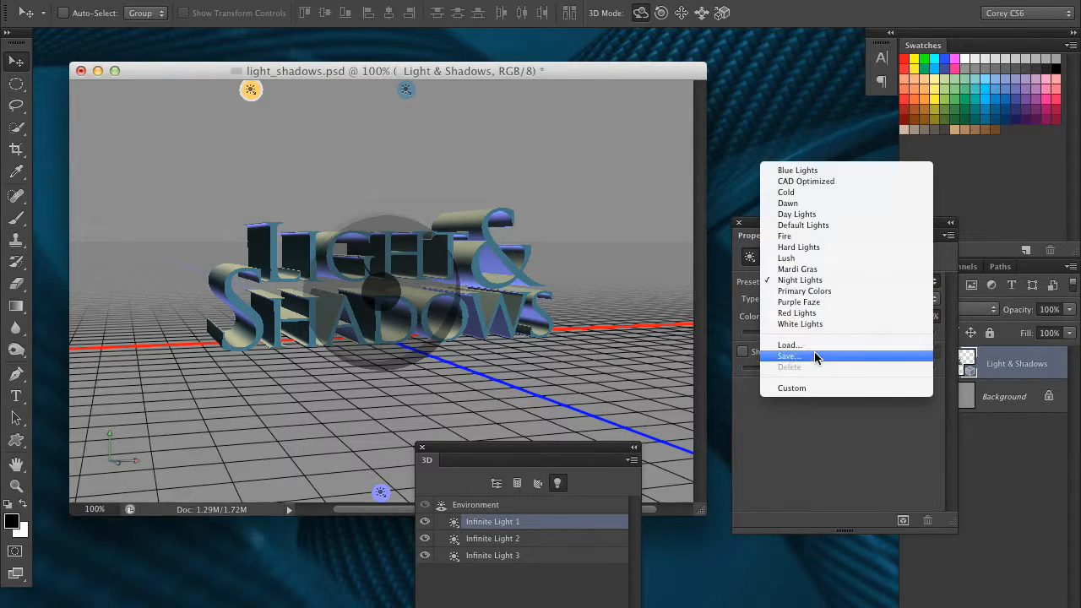
# - Review the load, save and custom options for lighting presets and return the scene to its single custom infinite light
pyautogui.click(807, 389)
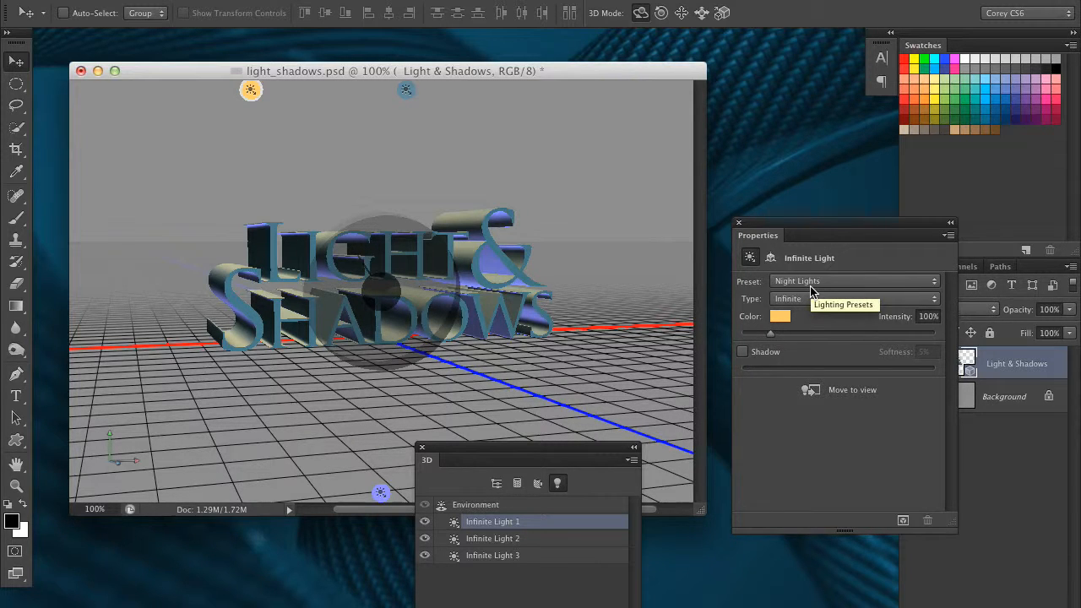
pyautogui.click(845, 282)
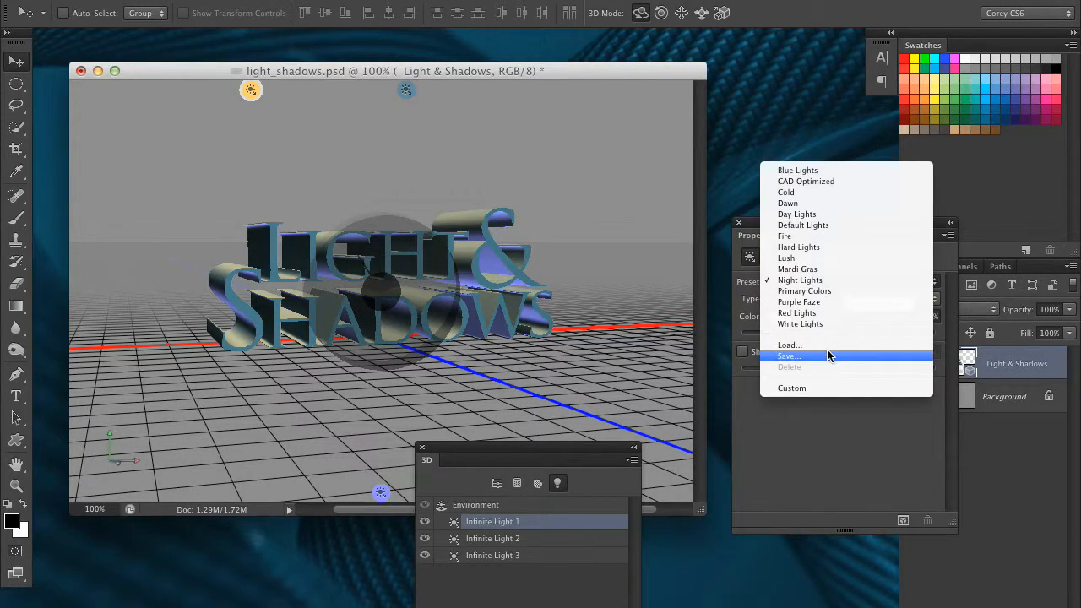
pyautogui.click(844, 433)
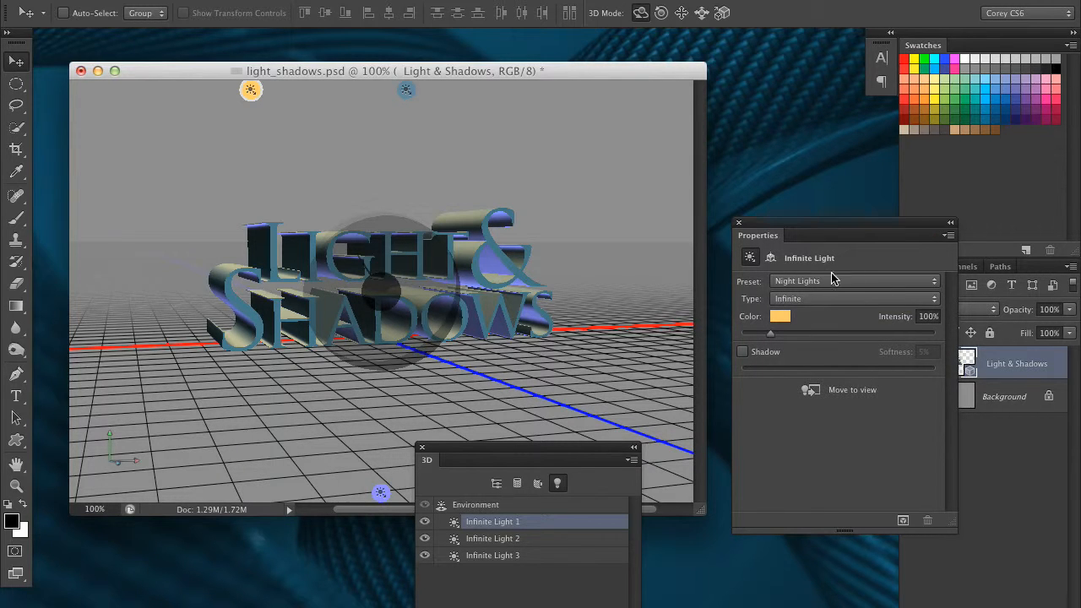
pyautogui.click(819, 282)
pyautogui.click(758, 446)
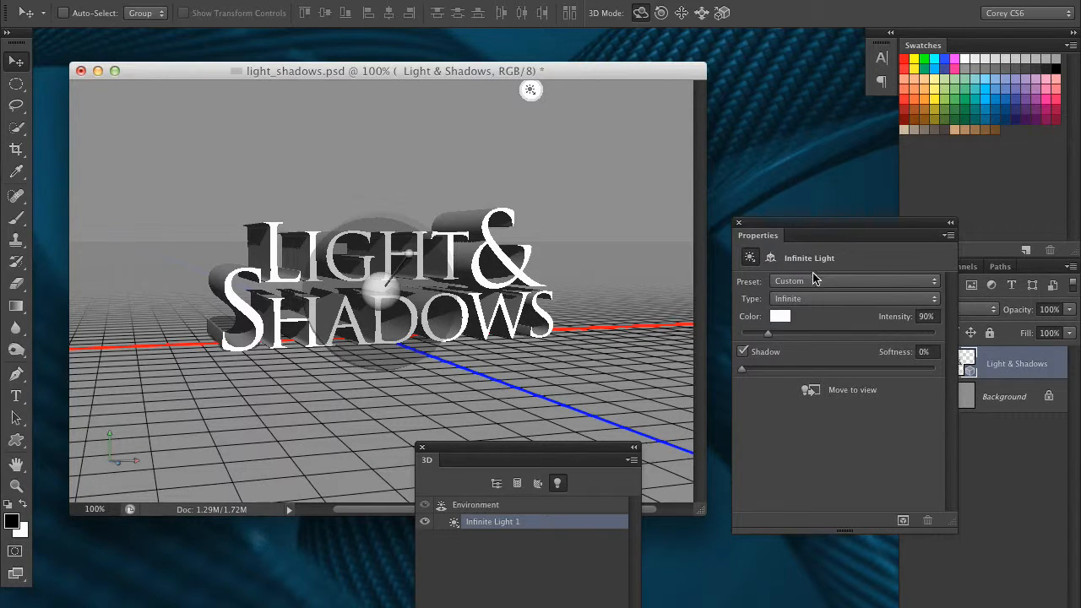
# - Review the available light types and change Infinite Light 1 to a Spot light
pyautogui.click(790, 300)
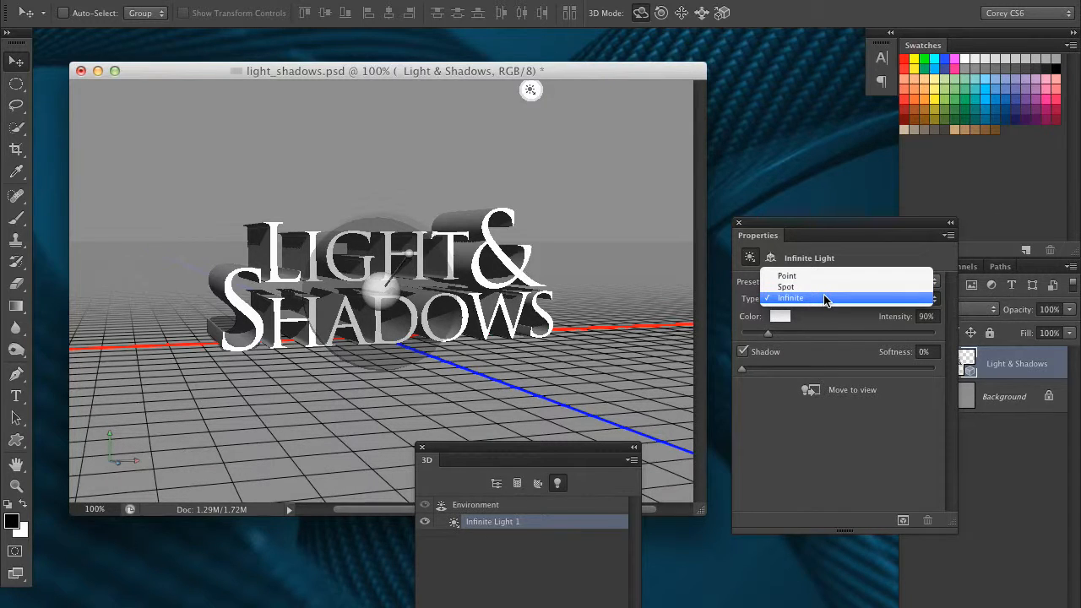
pyautogui.click(639, 321)
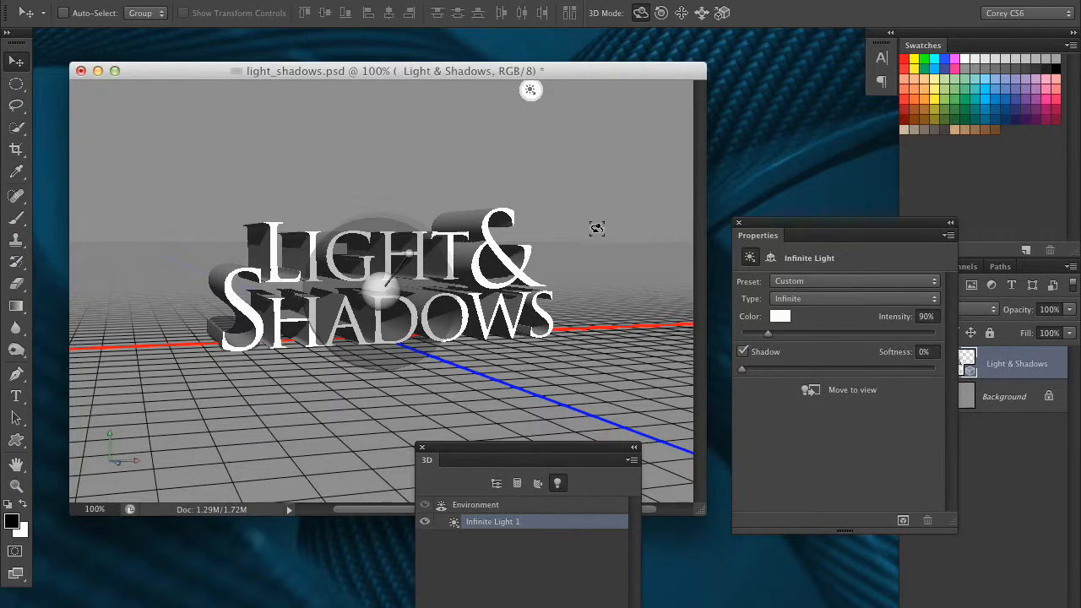
pyautogui.moveTo(776, 226); pyautogui.dragTo(783, 195)
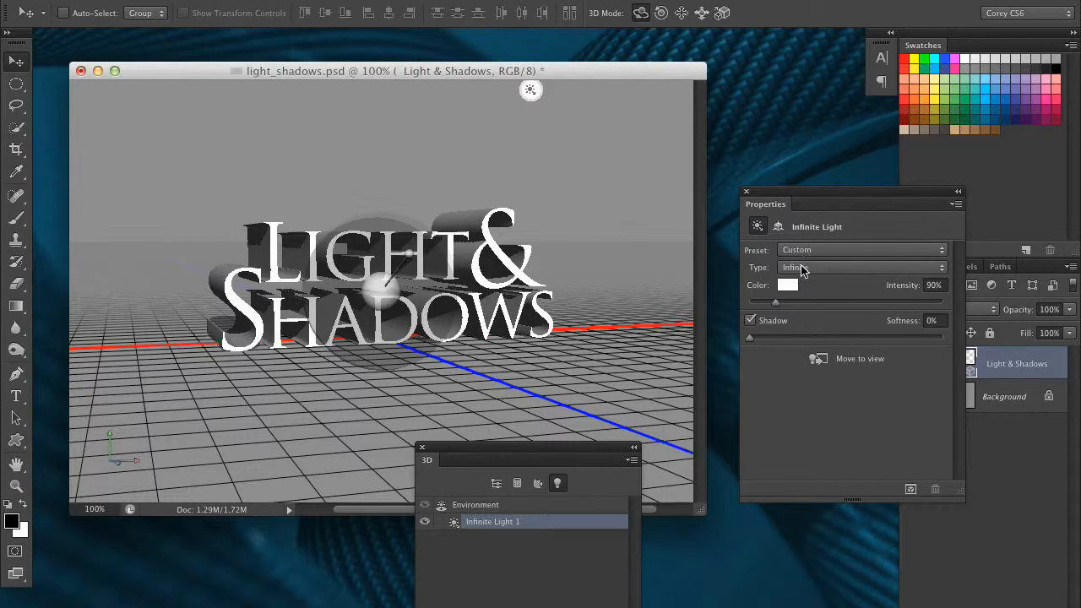
pyautogui.click(808, 269)
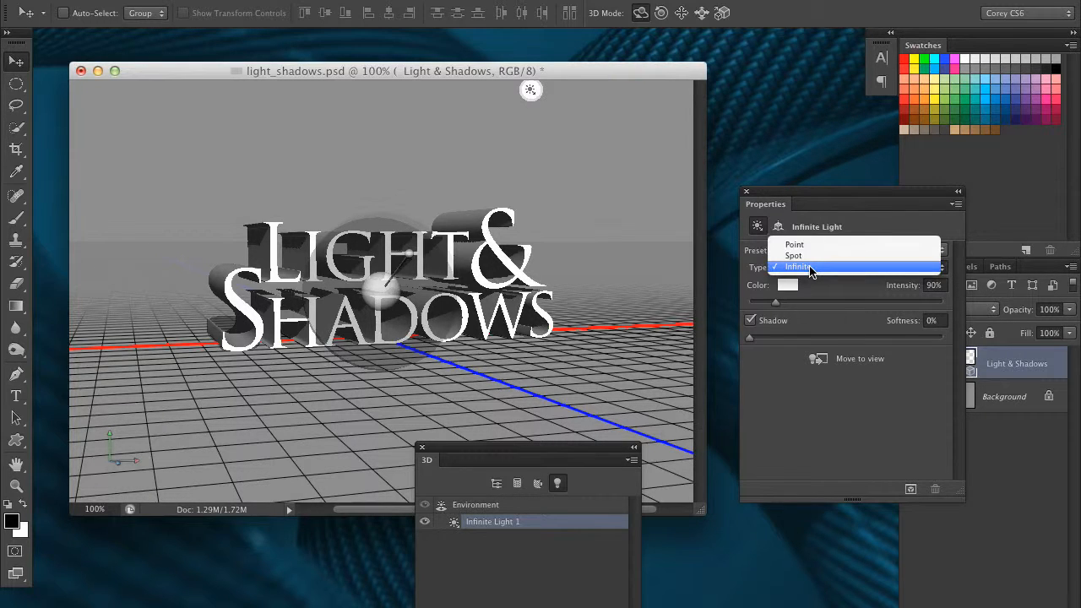
pyautogui.click(855, 256)
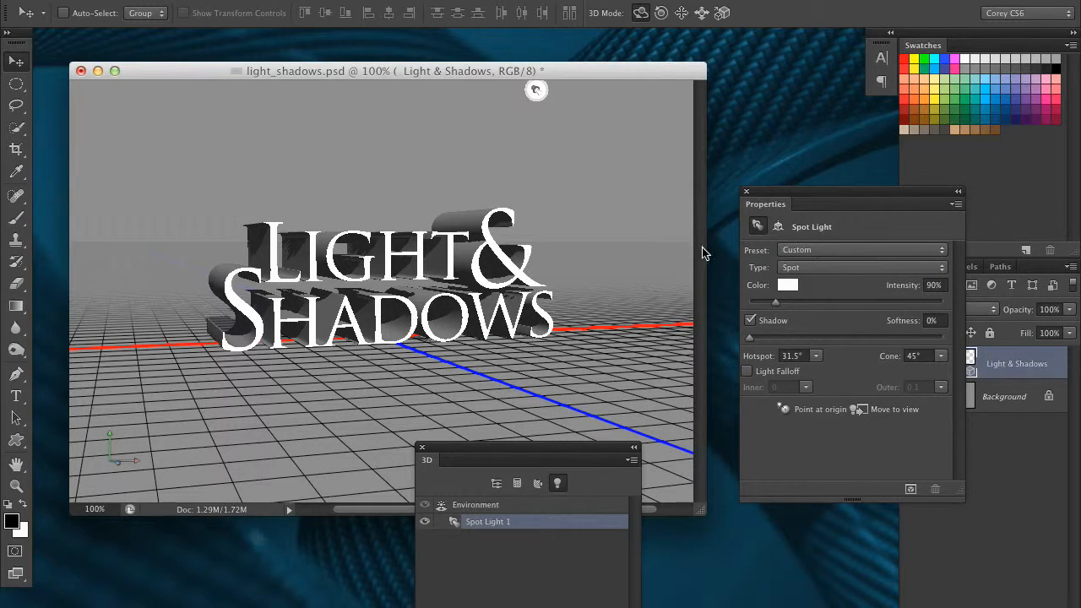
# - Arrange the 3D and Properties panels side by side, low enough to uncover most of the extruded text
pyautogui.moveTo(591, 451); pyautogui.dragTo(739, 261)
pyautogui.moveTo(788, 193); pyautogui.dragTo(856, 289)
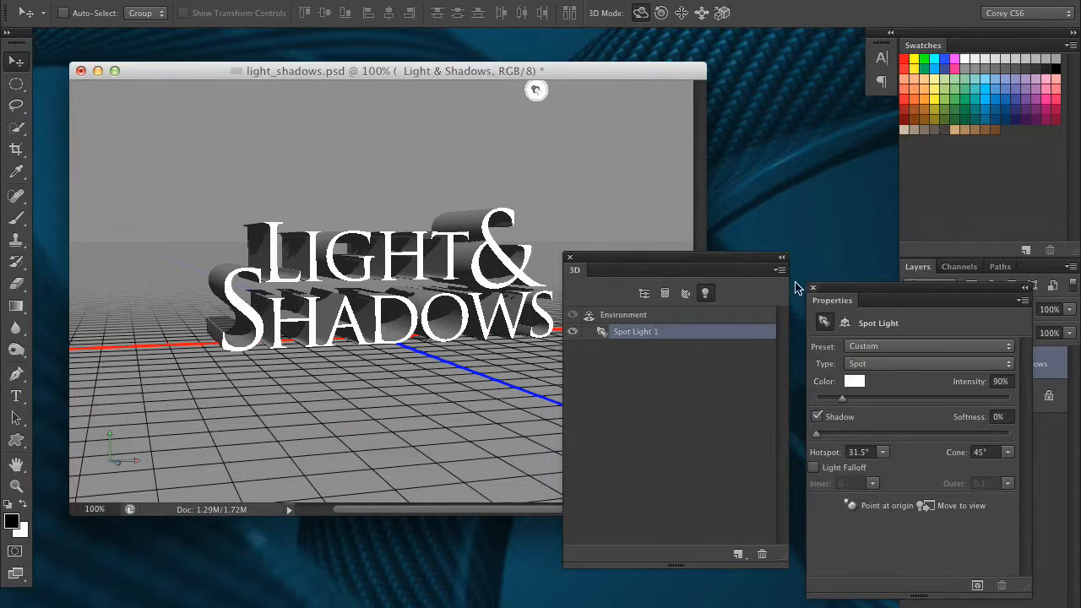
pyautogui.moveTo(711, 262); pyautogui.dragTo(681, 346)
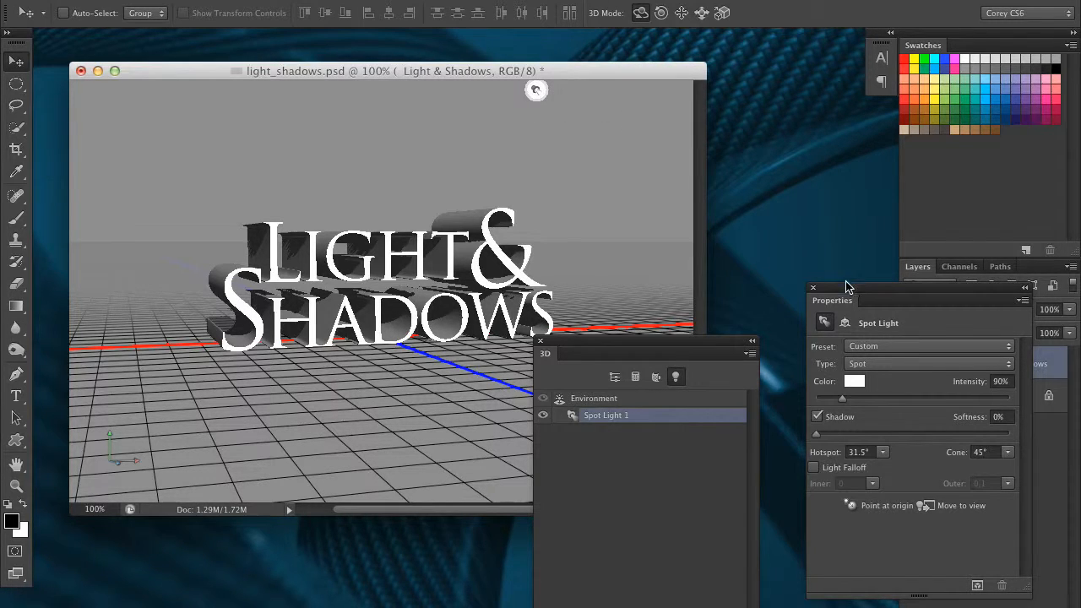
pyautogui.moveTo(836, 291); pyautogui.dragTo(802, 301)
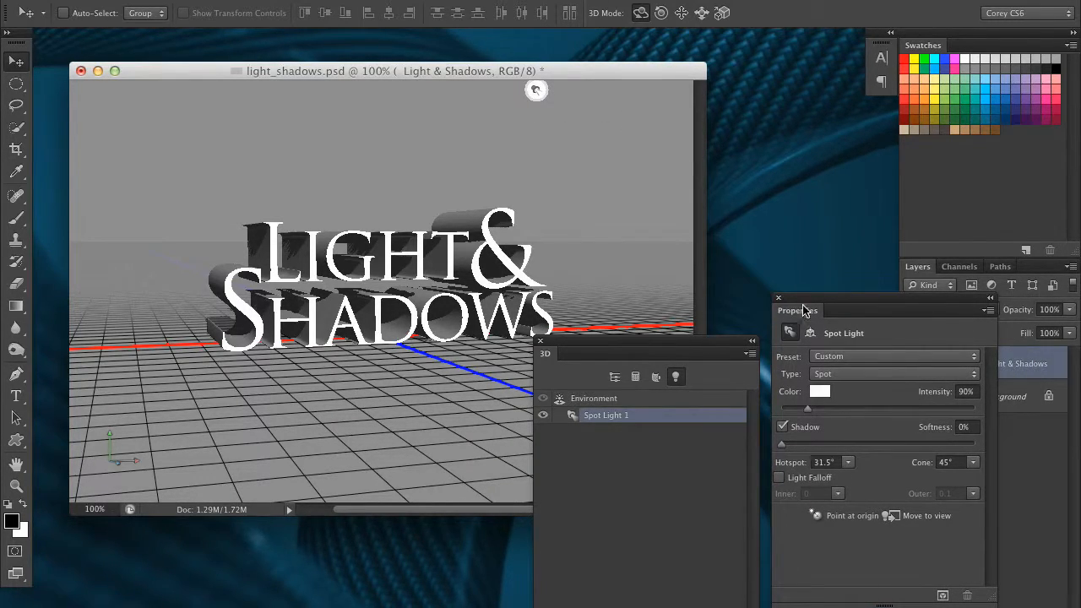
pyautogui.moveTo(809, 309); pyautogui.dragTo(797, 335)
pyautogui.moveTo(738, 349); pyautogui.dragTo(714, 325)
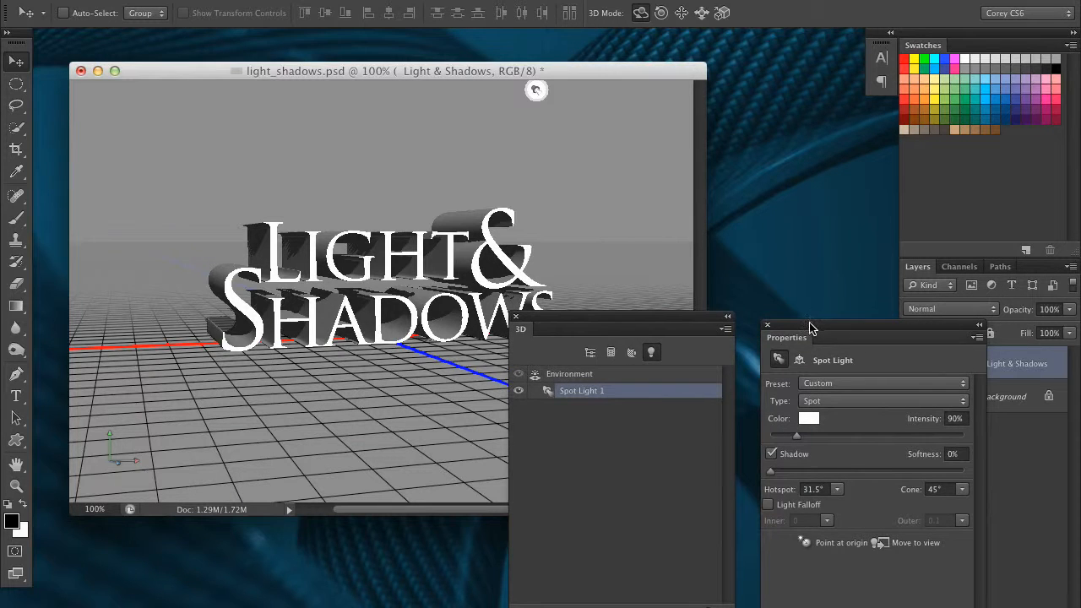
pyautogui.moveTo(811, 330); pyautogui.dragTo(796, 334)
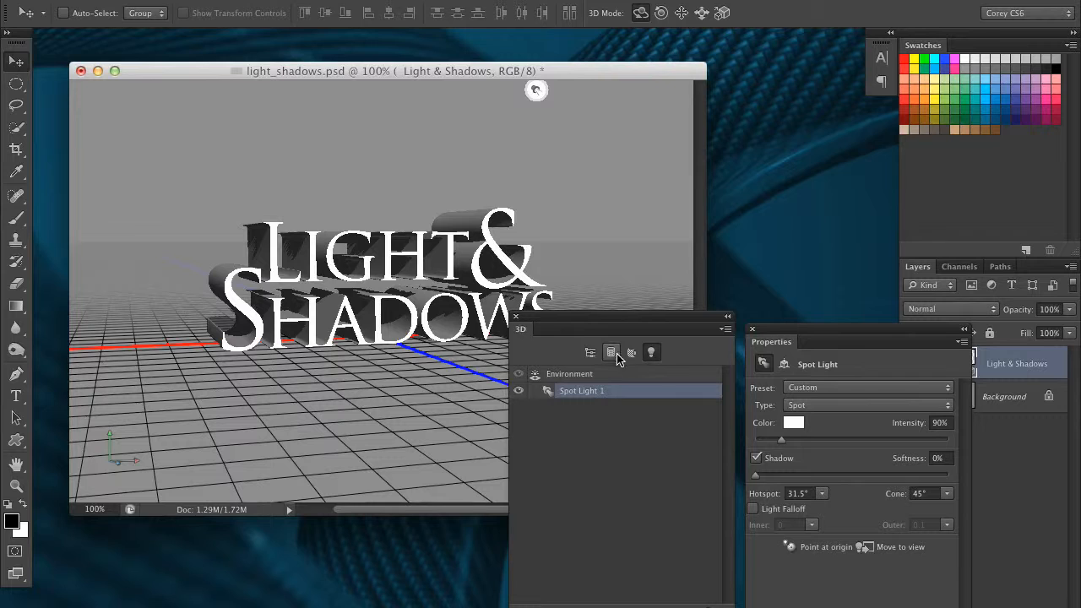
# - Move the spot light to the current view and place the 3D panel below the extruded text
pyautogui.click(863, 547)
pyautogui.moveTo(670, 320); pyautogui.dragTo(762, 382)
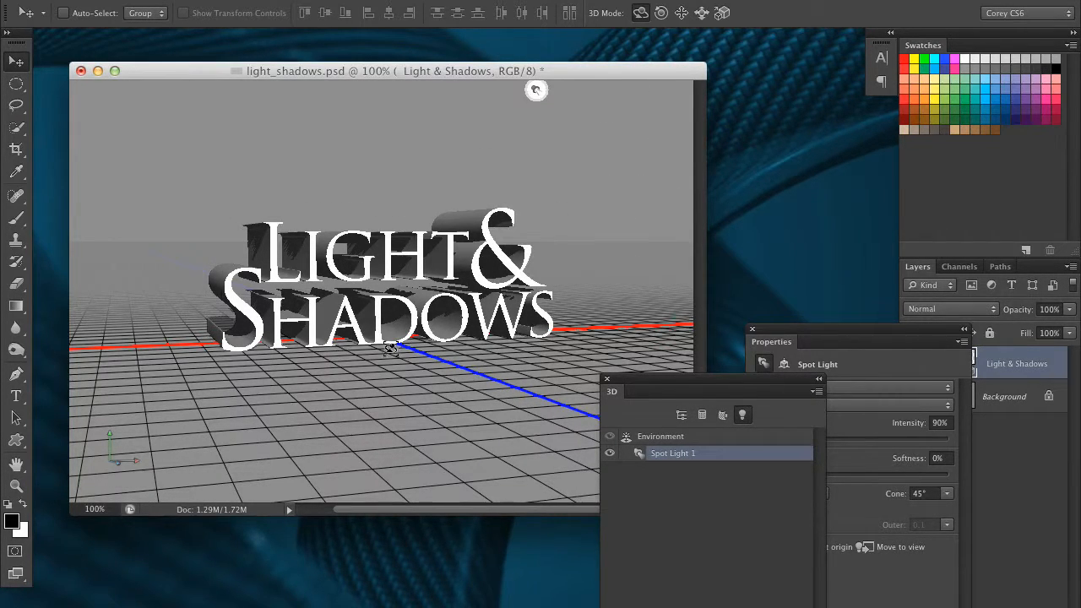
pyautogui.moveTo(744, 375); pyautogui.dragTo(623, 425)
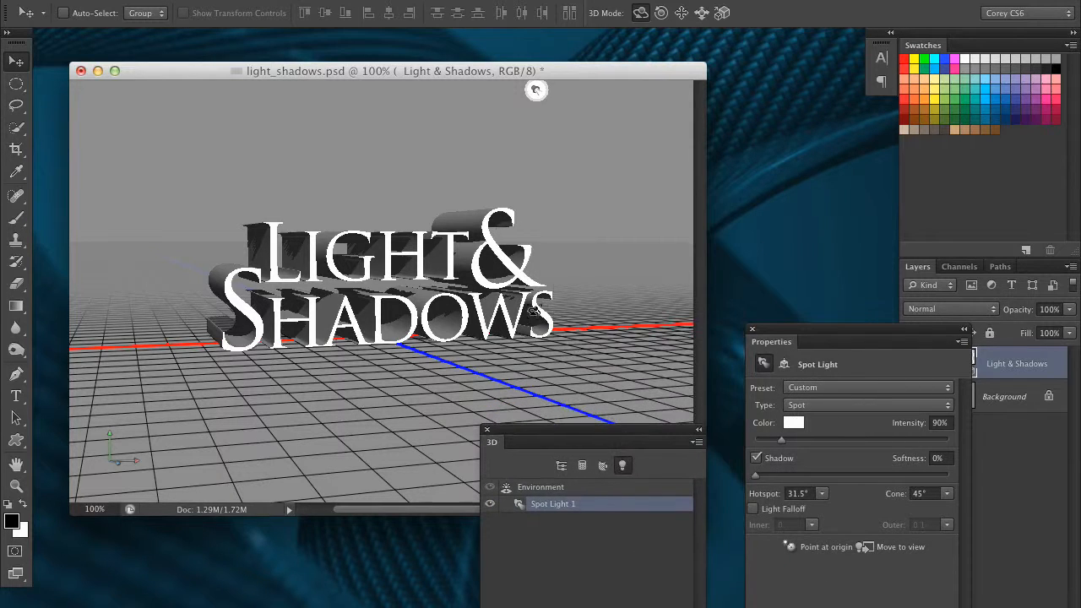
pyautogui.click(865, 548)
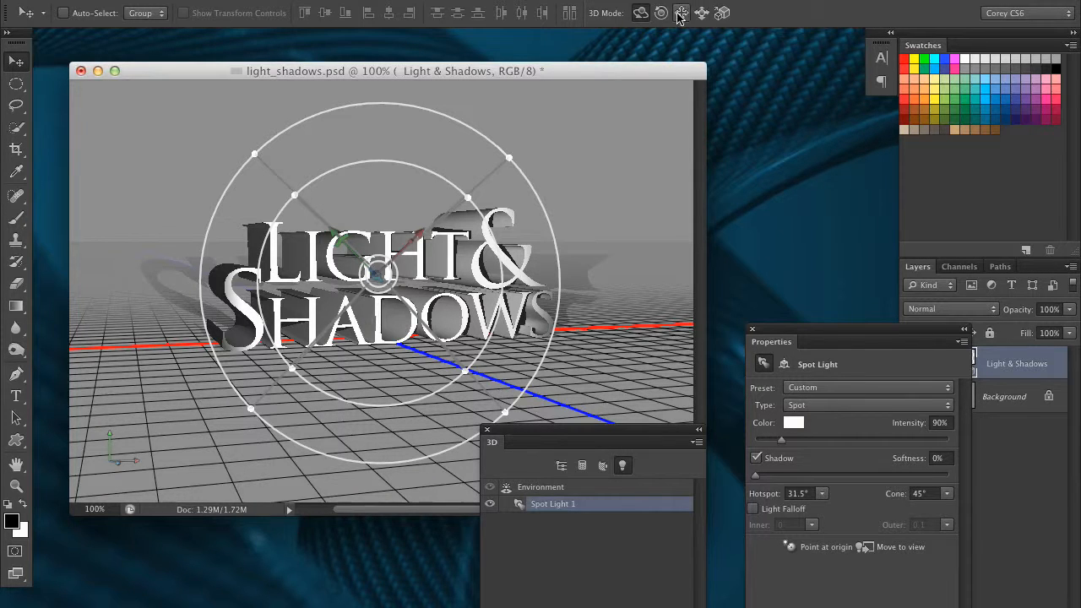
# - Move the spot light above the ampersand and rotate it so its cone aims down at the middle letters
pyautogui.click(701, 13)
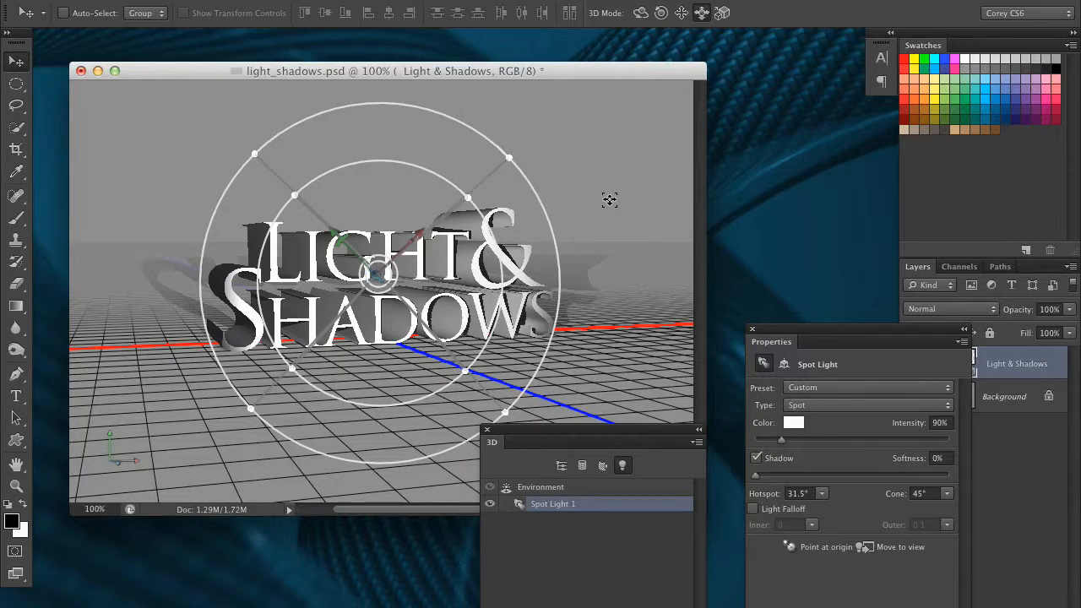
pyautogui.moveTo(637, 212); pyautogui.dragTo(661, 131)
pyautogui.click(681, 13)
pyautogui.moveTo(630, 194); pyautogui.dragTo(673, 116)
pyautogui.click(640, 13)
pyautogui.moveTo(629, 140); pyautogui.dragTo(684, 84)
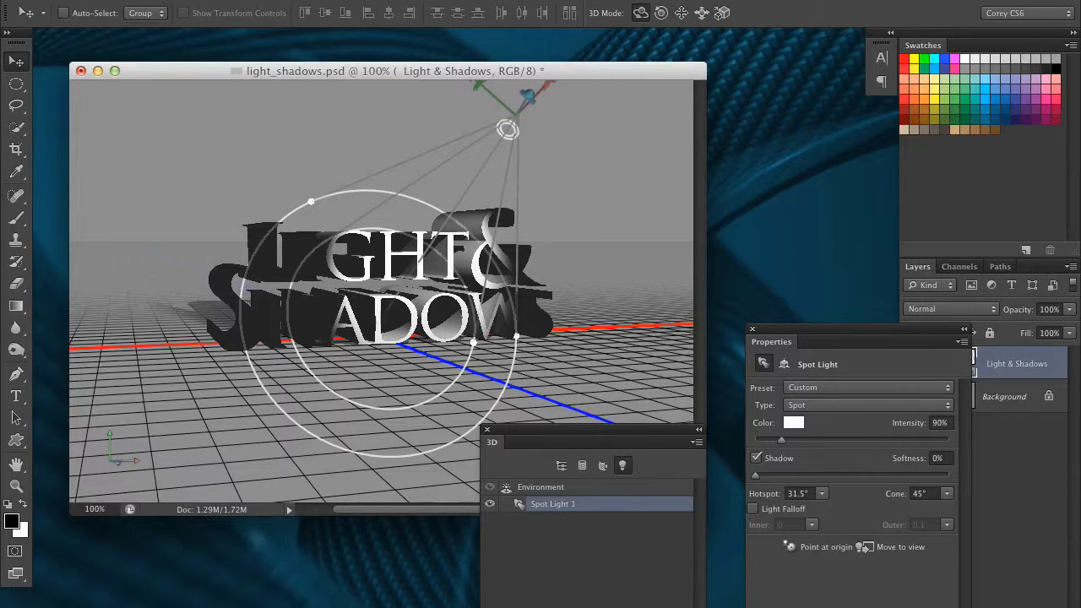
pyautogui.moveTo(586, 157)
pyautogui.mouseDown()
pyautogui.moveTo(560, 198)
pyautogui.moveTo(533, 210)
pyautogui.moveTo(531, 197)
pyautogui.moveTo(611, 115)
pyautogui.moveTo(648, 105)
pyautogui.moveTo(579, 163)
pyautogui.moveTo(603, 161)
pyautogui.moveTo(610, 151)
pyautogui.moveTo(584, 165)
pyautogui.mouseUp()
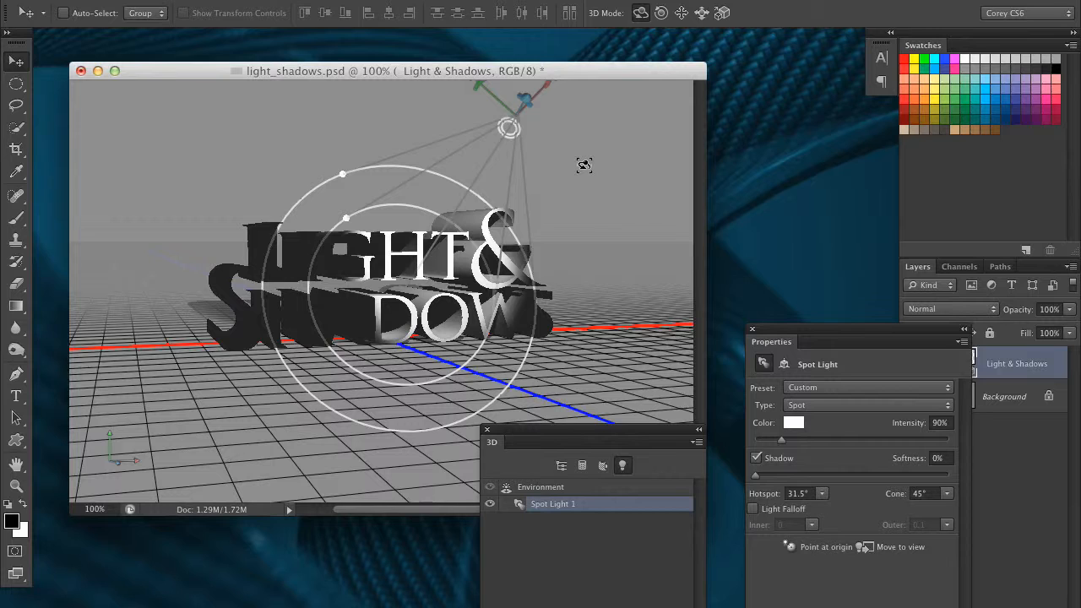
pyautogui.moveTo(584, 164); pyautogui.dragTo(593, 159)
# - Change the spot light's type to Point and move the Properties panel beside the document
pyautogui.moveTo(807, 322); pyautogui.dragTo(709, 172)
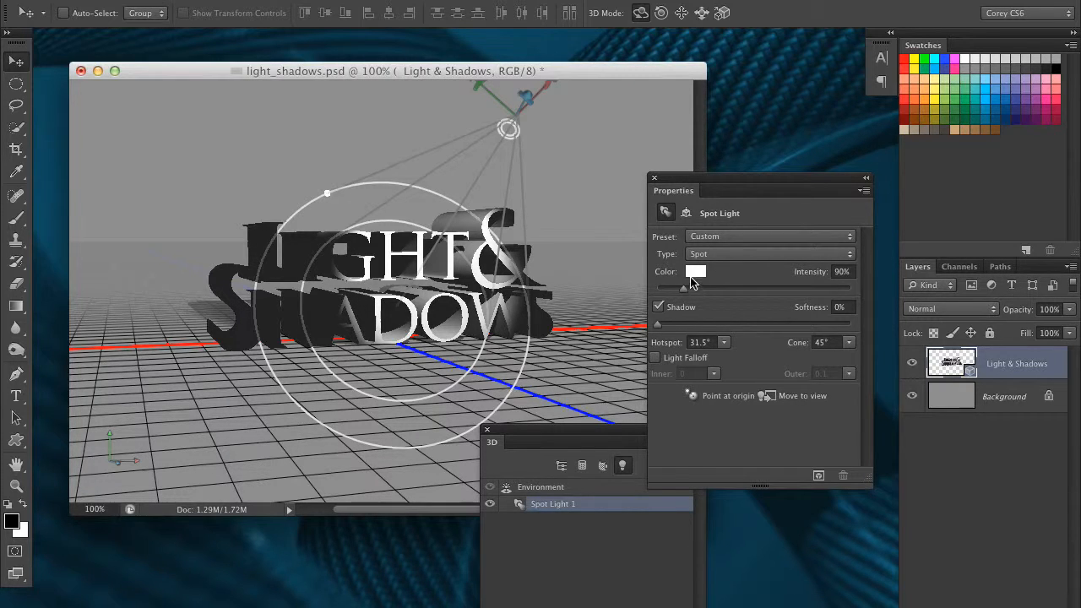
pyautogui.click(710, 255)
pyautogui.click(714, 242)
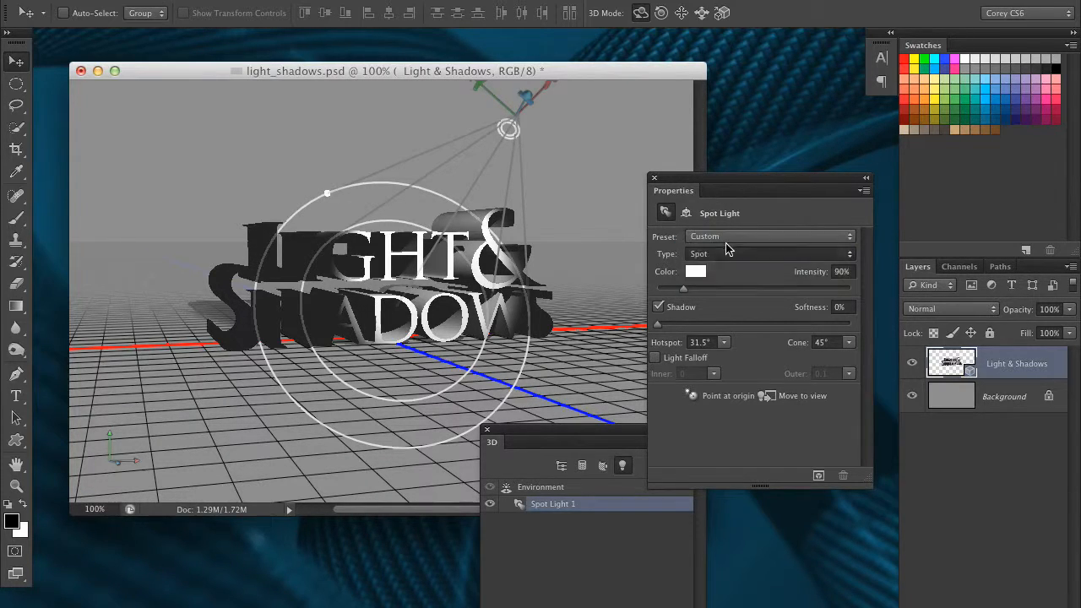
pyautogui.moveTo(700, 176); pyautogui.dragTo(732, 174)
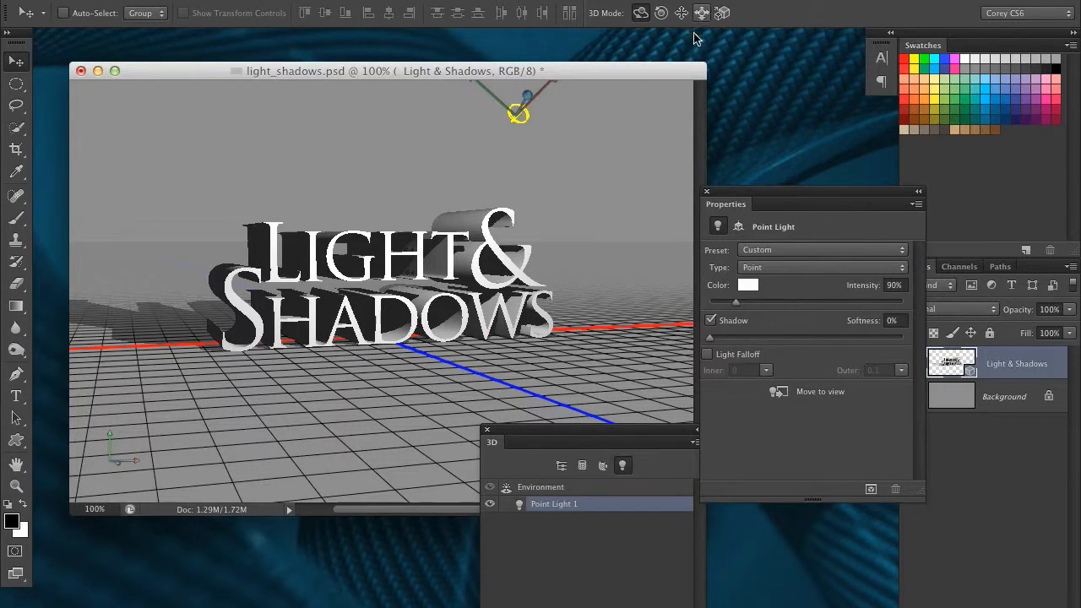
# - Move the point light to the current view and slide it across the letters to the ampersand
pyautogui.click(792, 397)
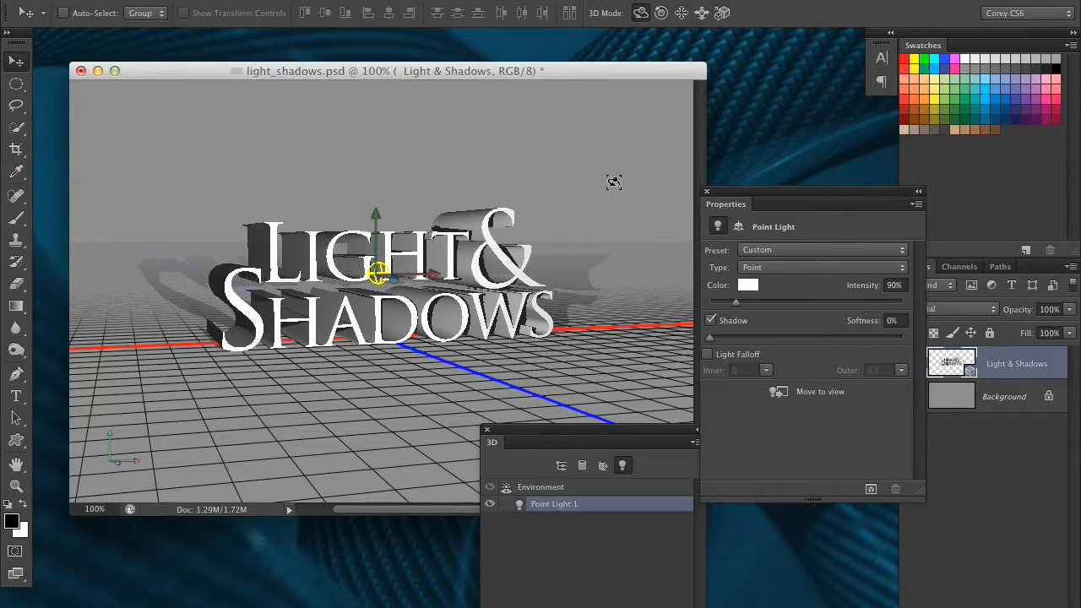
pyautogui.click(701, 13)
pyautogui.moveTo(634, 243); pyautogui.dragTo(667, 215)
# - Raise the Properties and 3D panels and change the point light's type back to Infinite
pyautogui.click(795, 267)
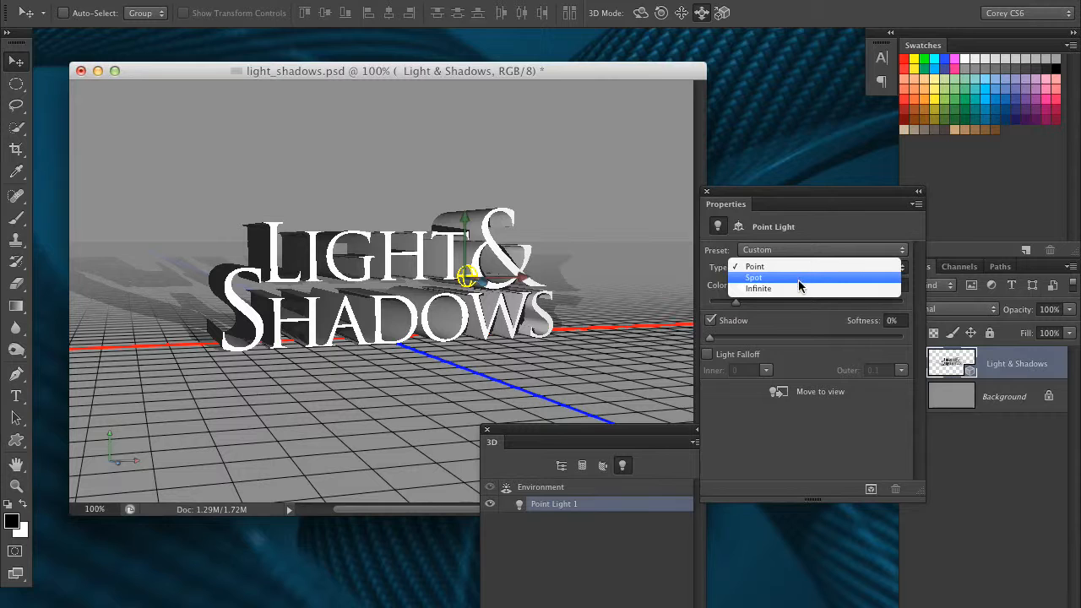
pyautogui.click(765, 362)
pyautogui.moveTo(772, 194); pyautogui.dragTo(779, 121)
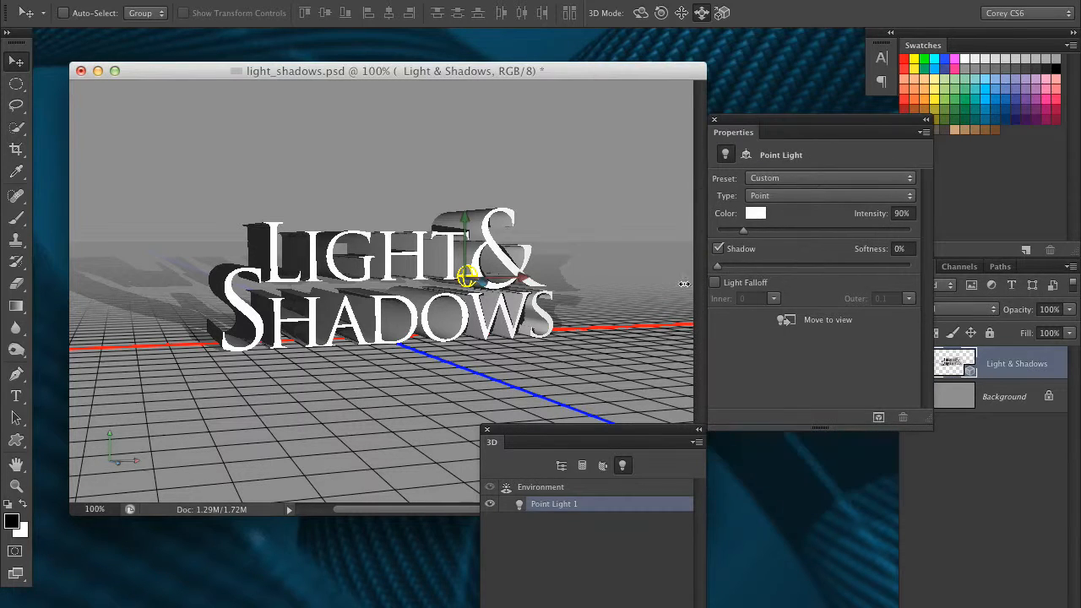
pyautogui.moveTo(619, 437); pyautogui.dragTo(644, 345)
pyautogui.click(767, 201)
pyautogui.click(774, 221)
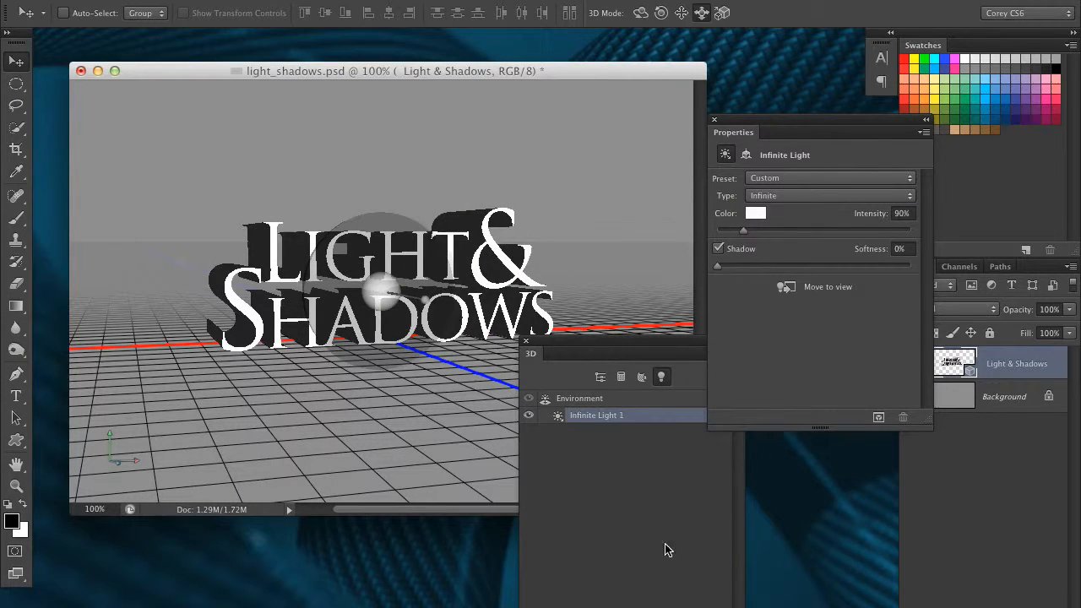
# - Add a second infinite light to the scene and delete it
pyautogui.click(692, 605)
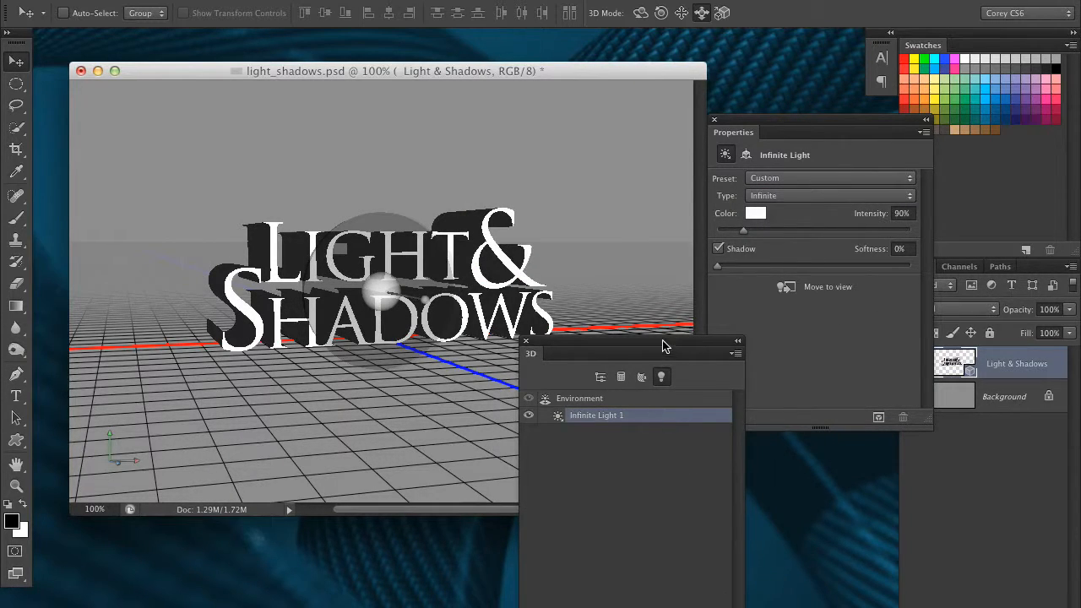
pyautogui.moveTo(669, 347); pyautogui.dragTo(612, 182)
pyautogui.click(639, 478)
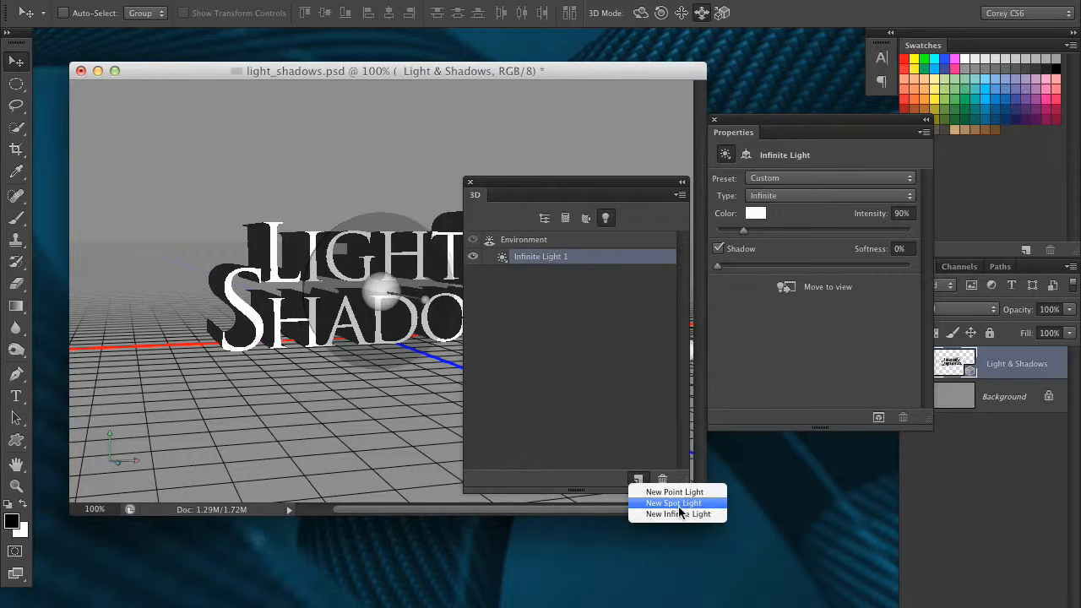
pyautogui.click(680, 514)
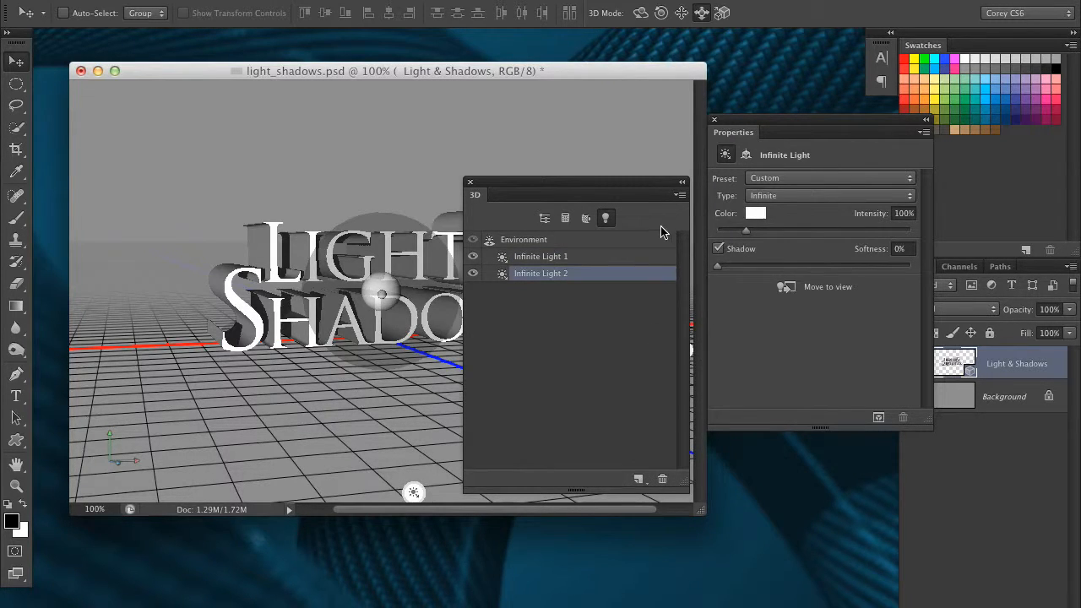
pyautogui.click(662, 479)
# - Add a new spot light, position it above the text near the L, and move the 3D panel below the document
pyautogui.click(638, 479)
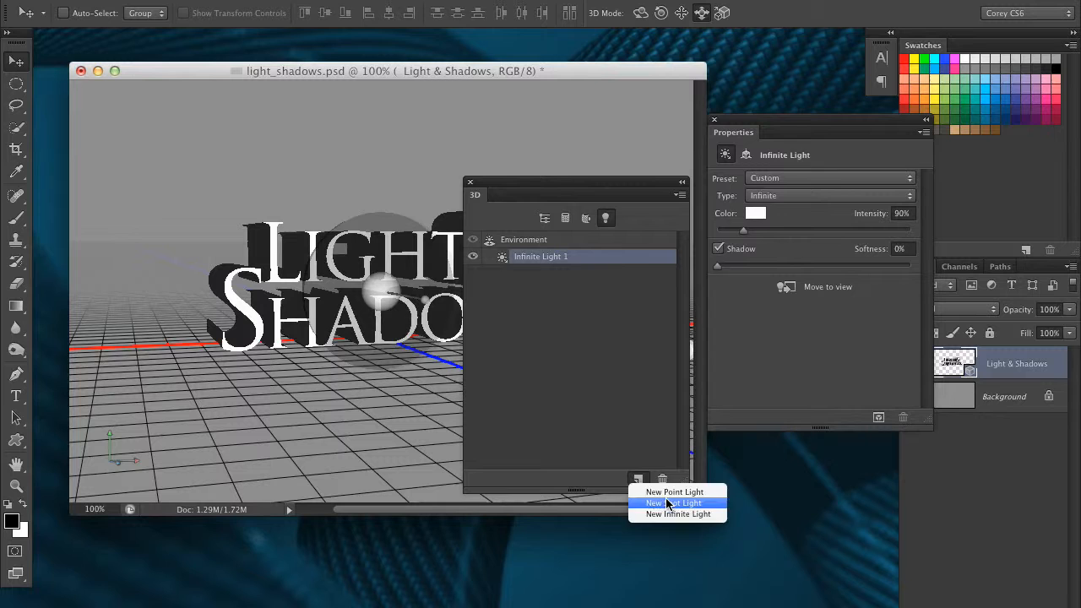
pyautogui.click(673, 502)
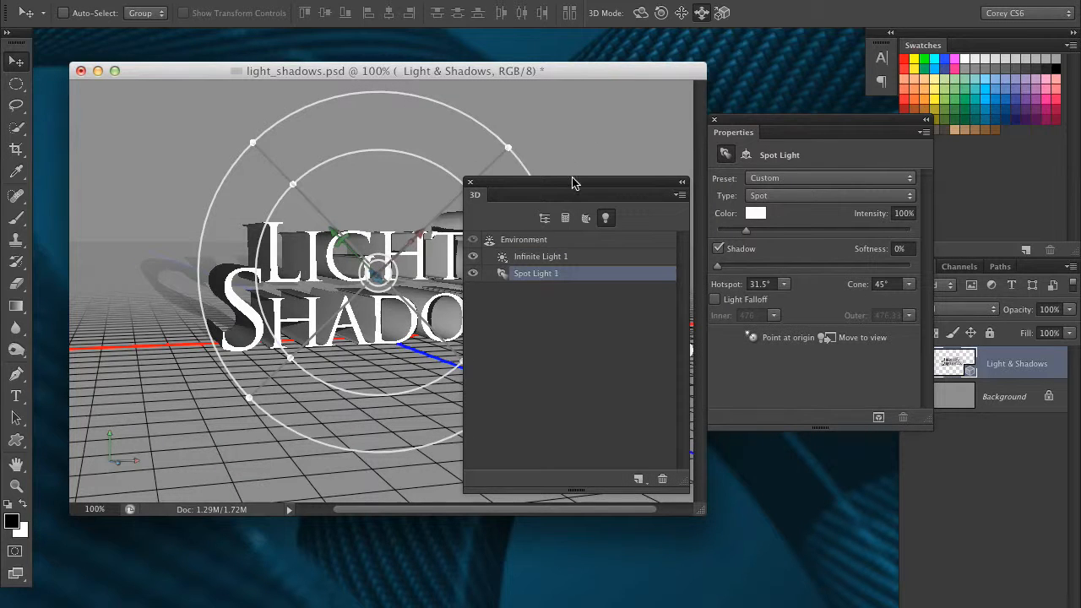
pyautogui.moveTo(575, 181); pyautogui.dragTo(723, 311)
pyautogui.moveTo(623, 241); pyautogui.dragTo(623, 175)
pyautogui.click(682, 13)
pyautogui.moveTo(667, 319); pyautogui.dragTo(433, 557)
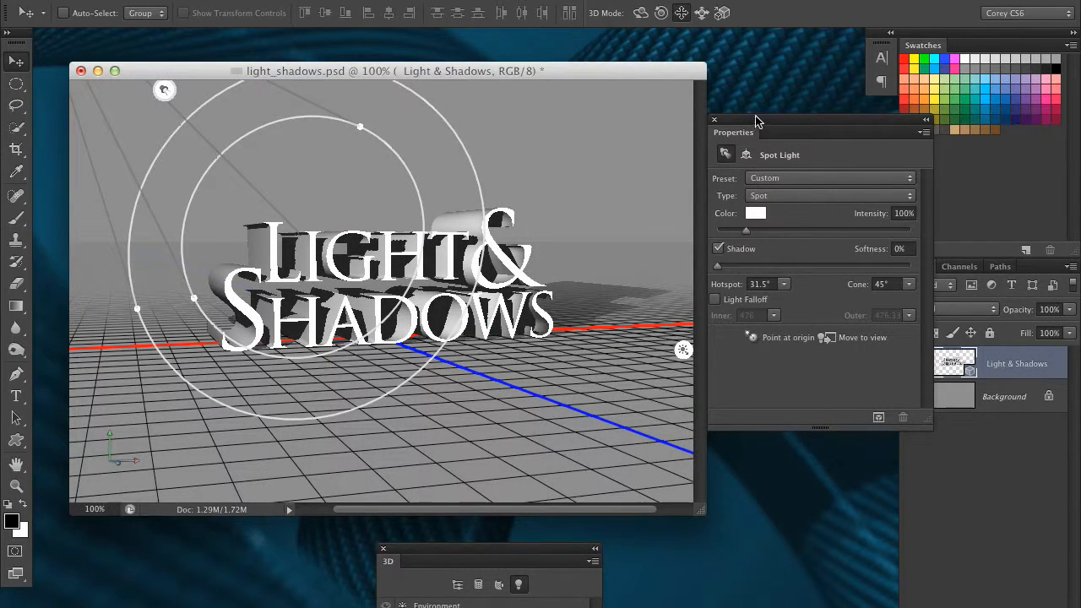
# - Bring the Properties panel closer to the text and change the spot light's color to green
pyautogui.moveTo(758, 121); pyautogui.dragTo(669, 169)
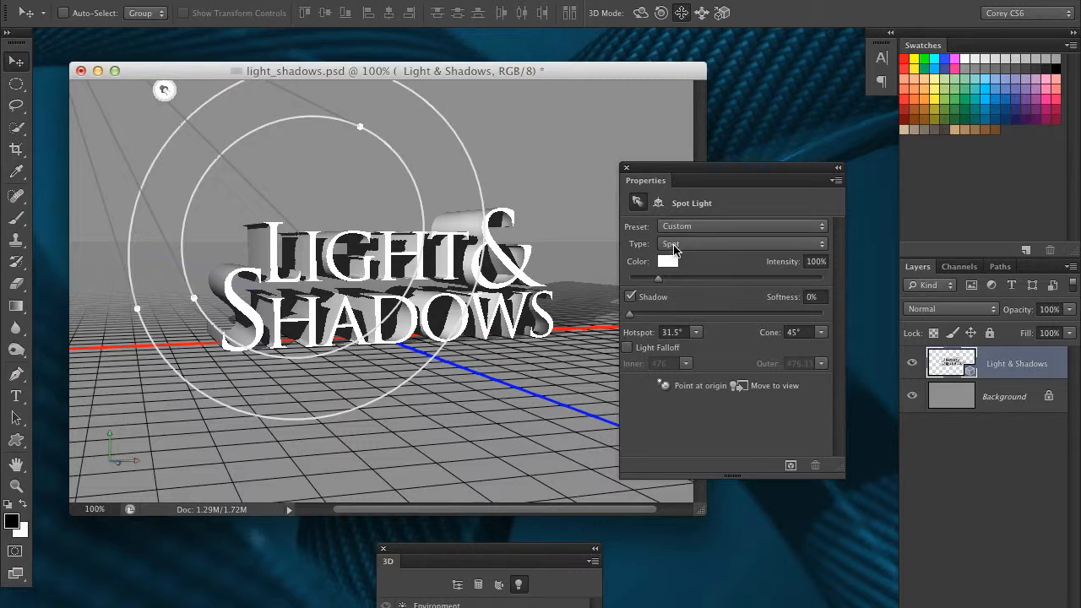
pyautogui.click(674, 248)
pyautogui.click(645, 285)
pyautogui.click(670, 263)
pyautogui.moveTo(688, 316); pyautogui.dragTo(530, 203)
pyautogui.click(696, 387)
pyautogui.moveTo(655, 271); pyautogui.dragTo(666, 255)
pyautogui.click(829, 230)
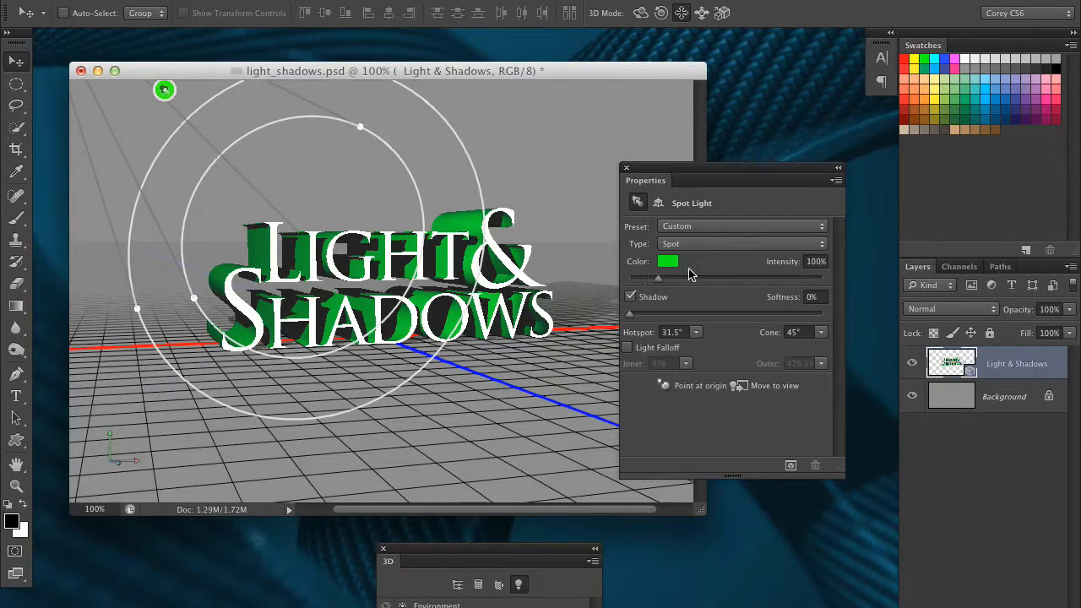
# - Lower the spot light's intensity to 70% and toggle its shadow off and back on to compare
pyautogui.moveTo(658, 280)
pyautogui.mouseDown()
pyautogui.moveTo(764, 279)
pyautogui.moveTo(648, 286)
pyautogui.mouseUp()
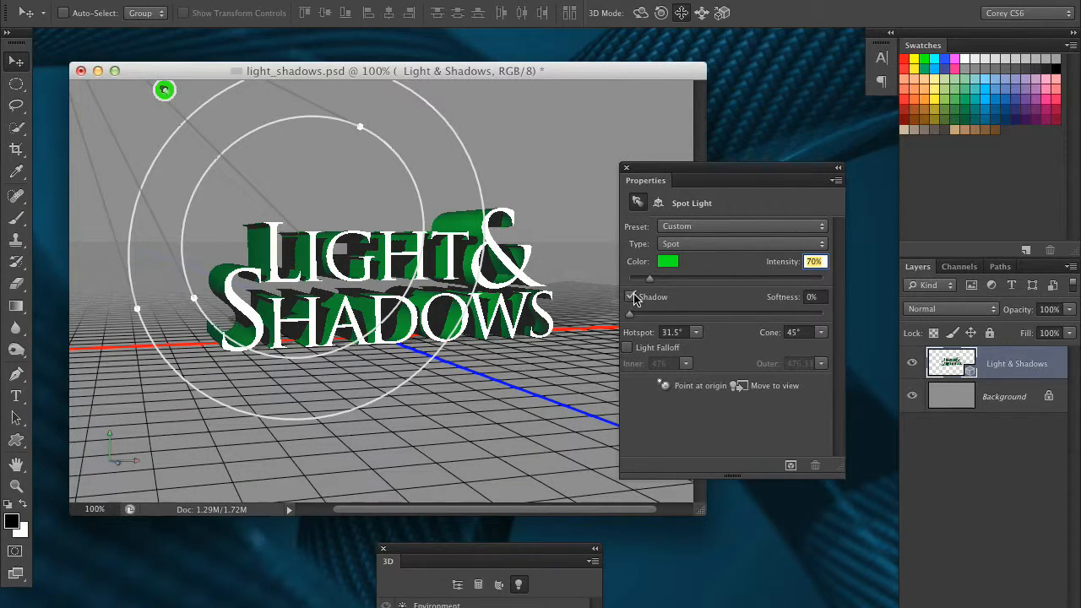
pyautogui.click(631, 297)
pyautogui.click(633, 299)
pyautogui.click(632, 299)
pyautogui.click(632, 299)
# - Hide the spot light and rotate the infinite light behind the text so its shadow falls forward, docking the 3D panel below Properties
pyautogui.moveTo(423, 553); pyautogui.dragTo(482, 330)
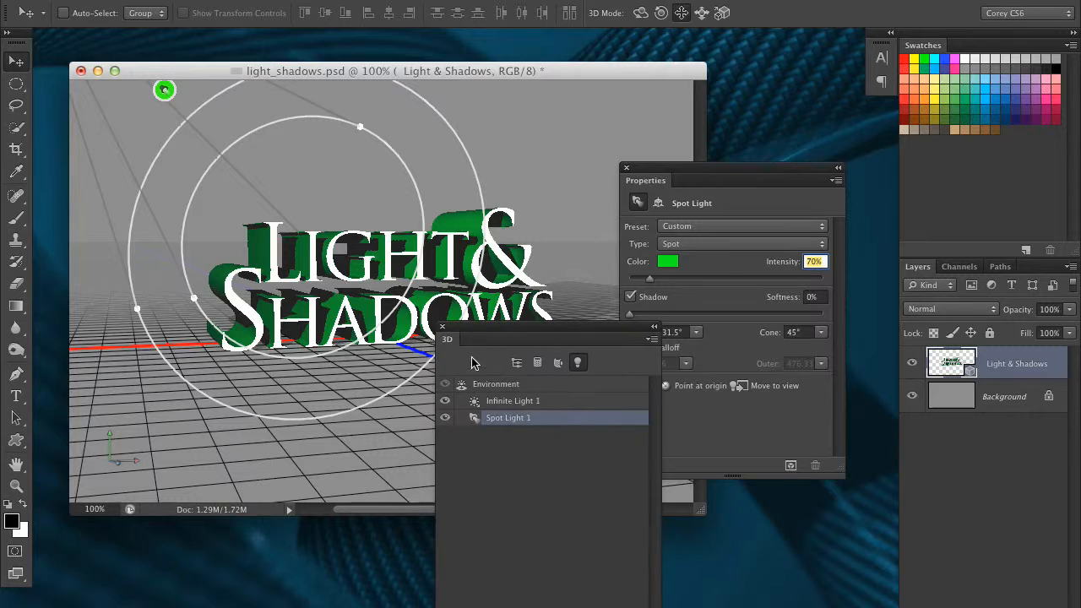
pyautogui.click(445, 418)
pyautogui.click(488, 404)
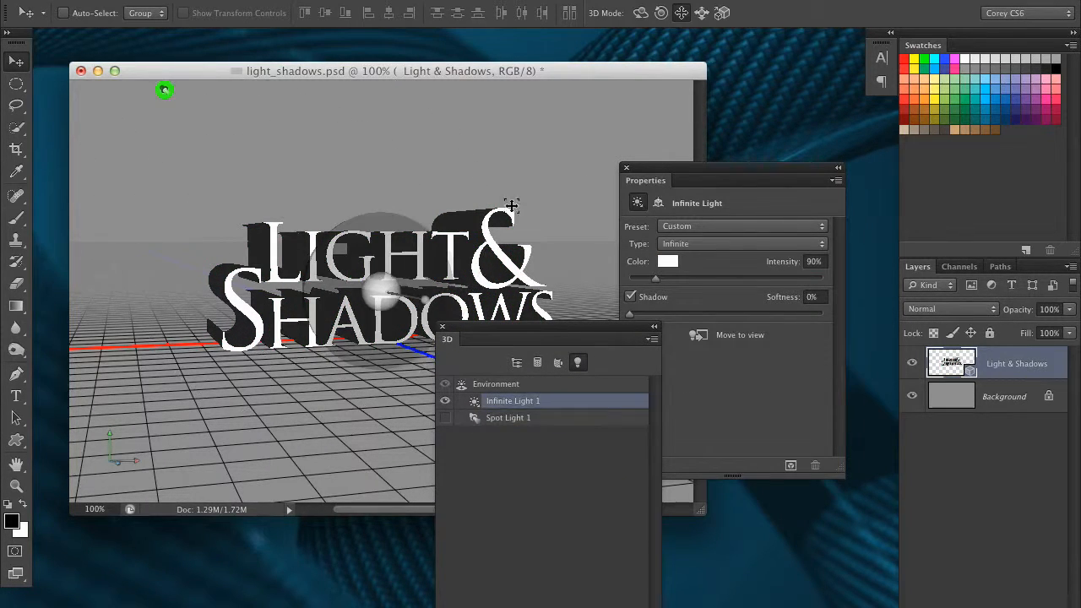
pyautogui.click(640, 15)
pyautogui.moveTo(562, 222)
pyautogui.mouseDown()
pyautogui.moveTo(530, 87)
pyautogui.moveTo(682, 115)
pyautogui.mouseUp()
pyautogui.moveTo(549, 249)
pyautogui.mouseDown()
pyautogui.moveTo(563, 250)
pyautogui.moveTo(481, 143)
pyautogui.moveTo(497, 40)
pyautogui.mouseUp()
pyautogui.moveTo(363, 408); pyautogui.dragTo(315, 419)
pyautogui.moveTo(506, 344); pyautogui.dragTo(690, 477)
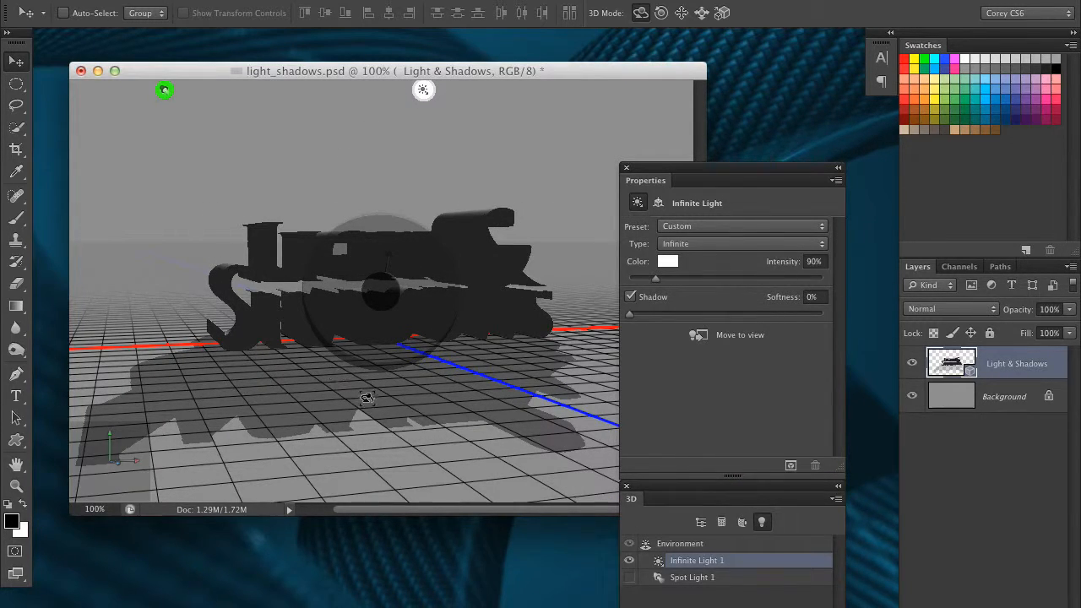
# - Set the infinite light's shadow softness to 10% and run a test render of the scene
pyautogui.click(811, 296)
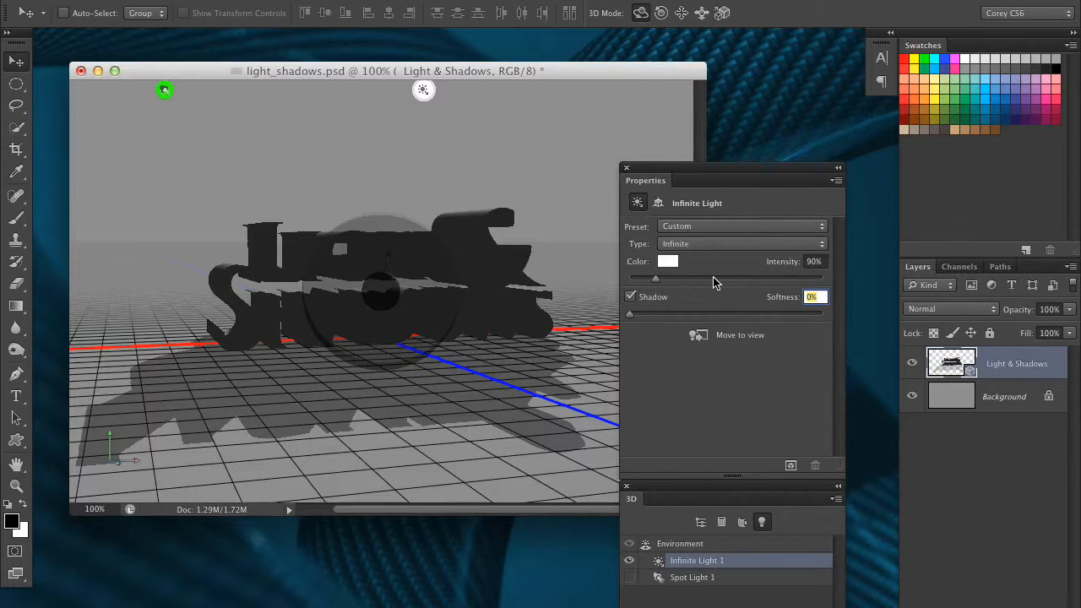
pyautogui.write('10')
pyautogui.press('Return')
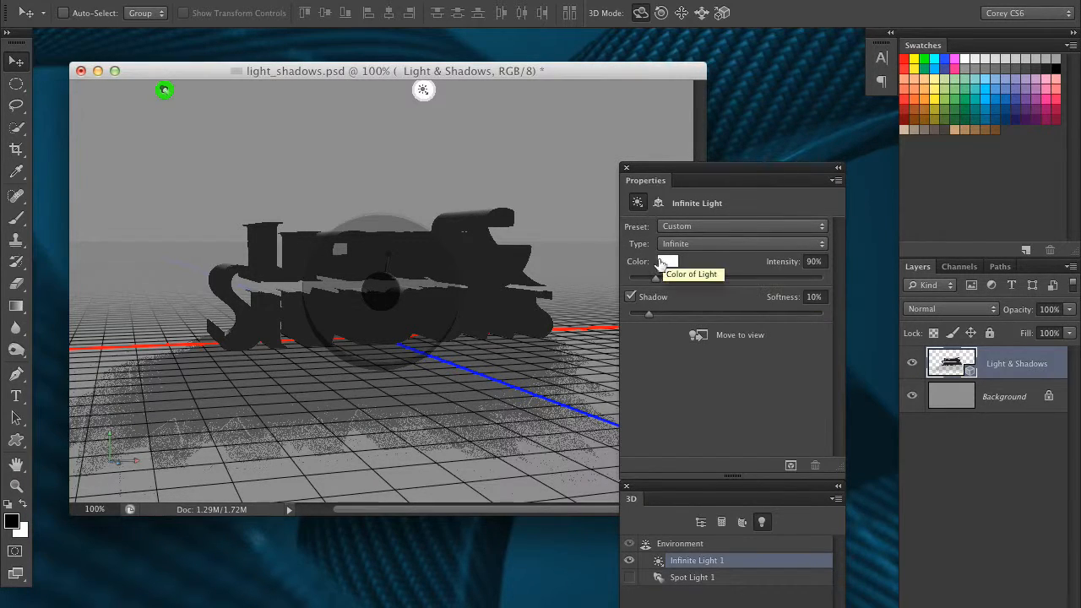
pyautogui.press('super+alt+shift+r')
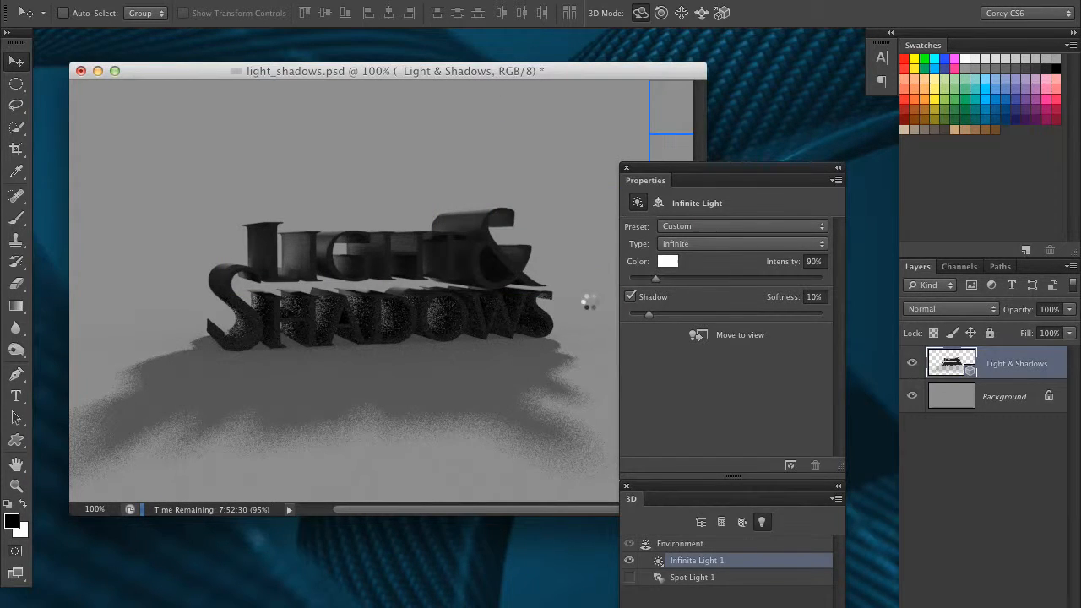
pyautogui.click(629, 578)
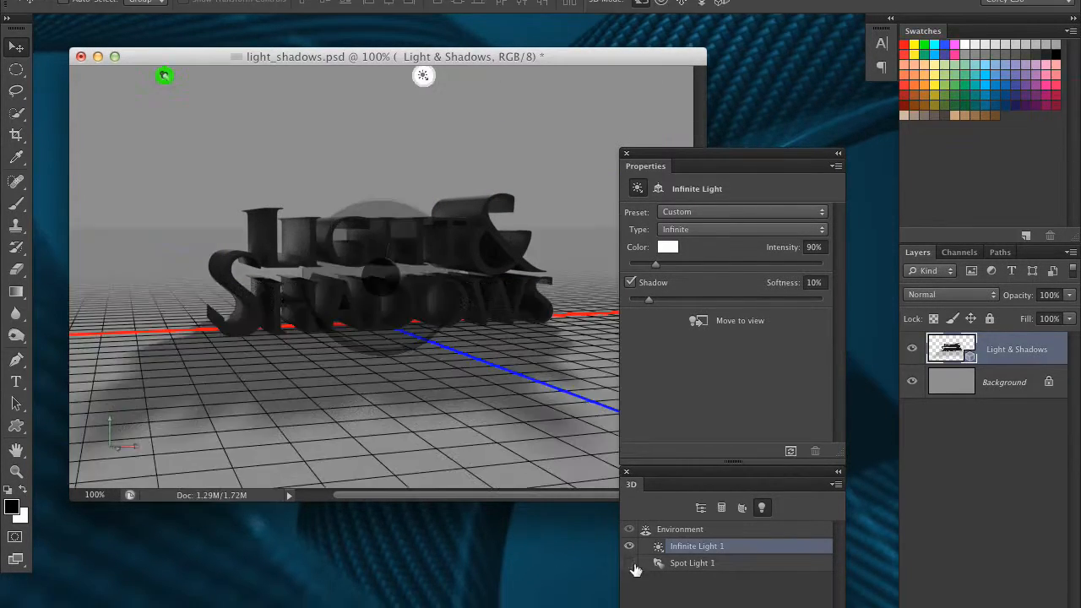
# - Show the spot light again and toggle the infinite light's shadow off and back on
pyautogui.click(646, 571)
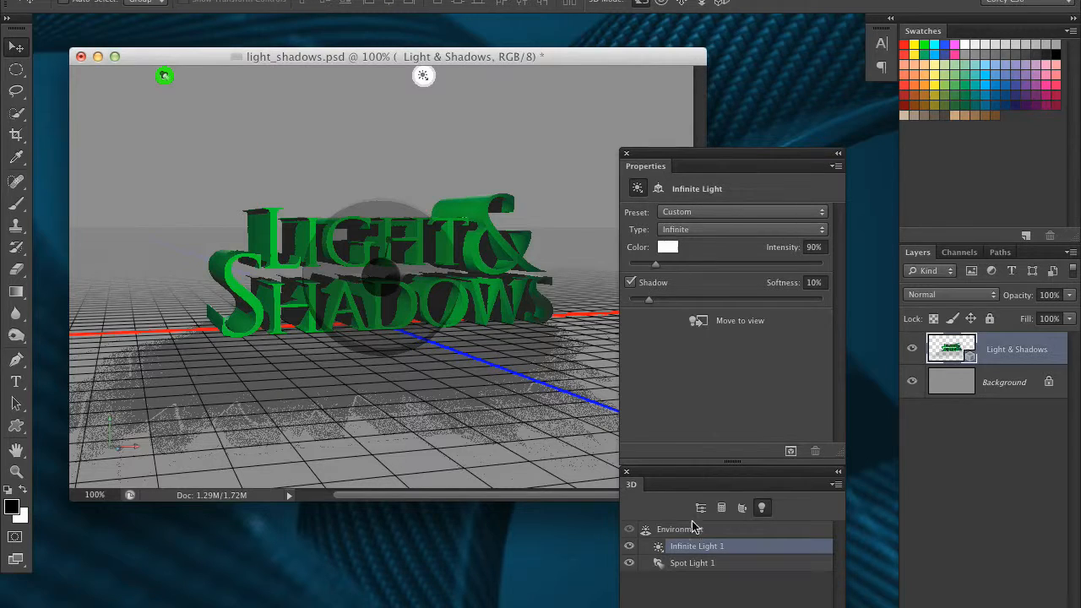
pyautogui.click(637, 282)
pyautogui.click(631, 284)
# - Turn off the shadow of Spot Light 1 and run a test render of both lights together
pyautogui.click(700, 564)
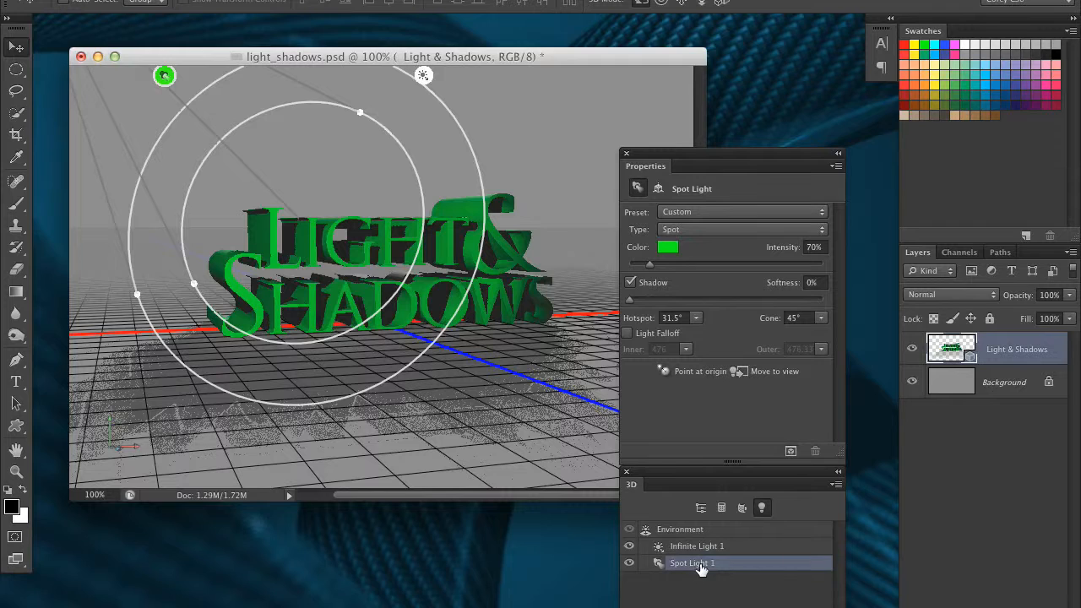
pyautogui.click(631, 284)
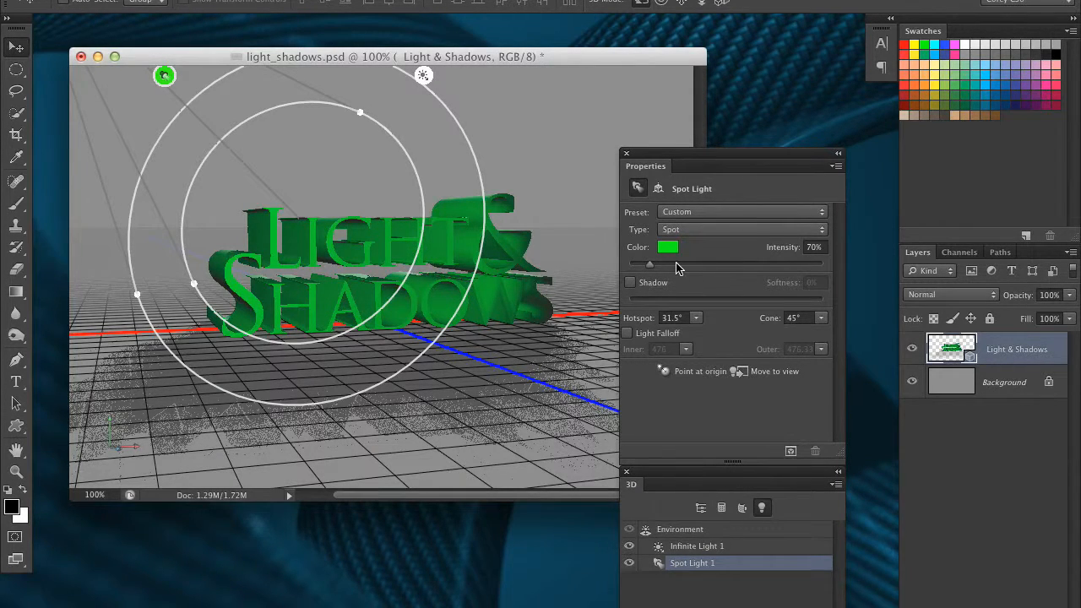
pyautogui.hotkey('ctrl', 'alt', 'shift', 'r')
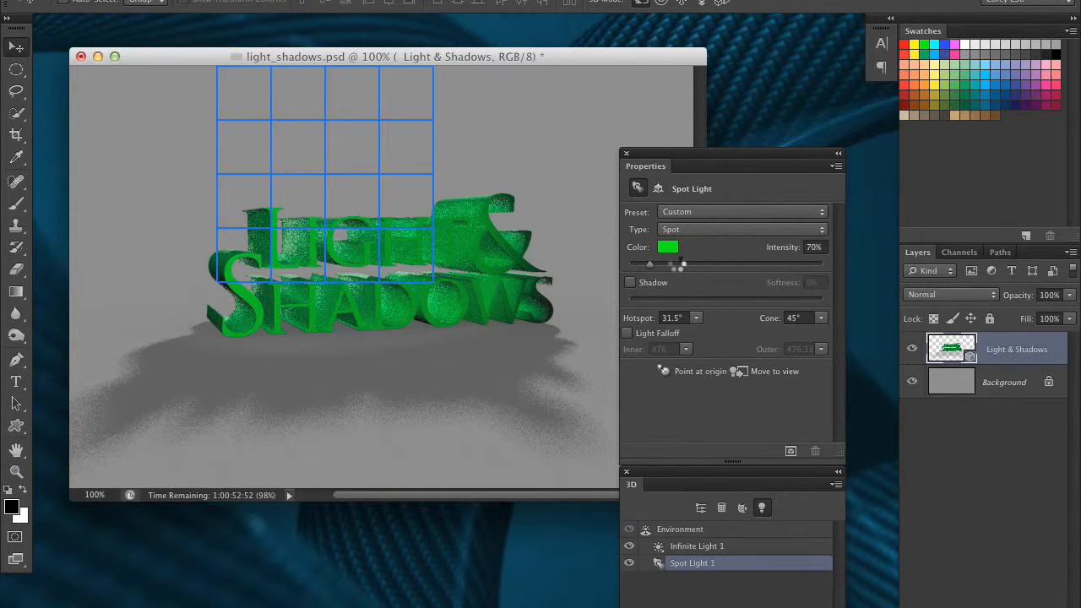
pyautogui.press('Escape')
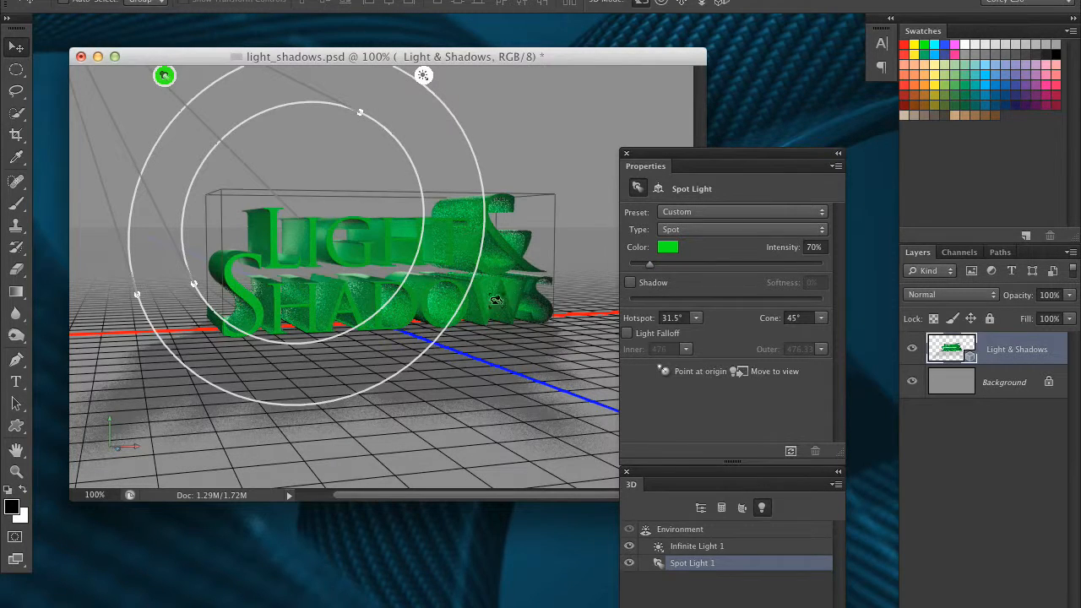
# - Check the spot light's hotspot setting and widen its cone to 52.5°
pyautogui.click(695, 318)
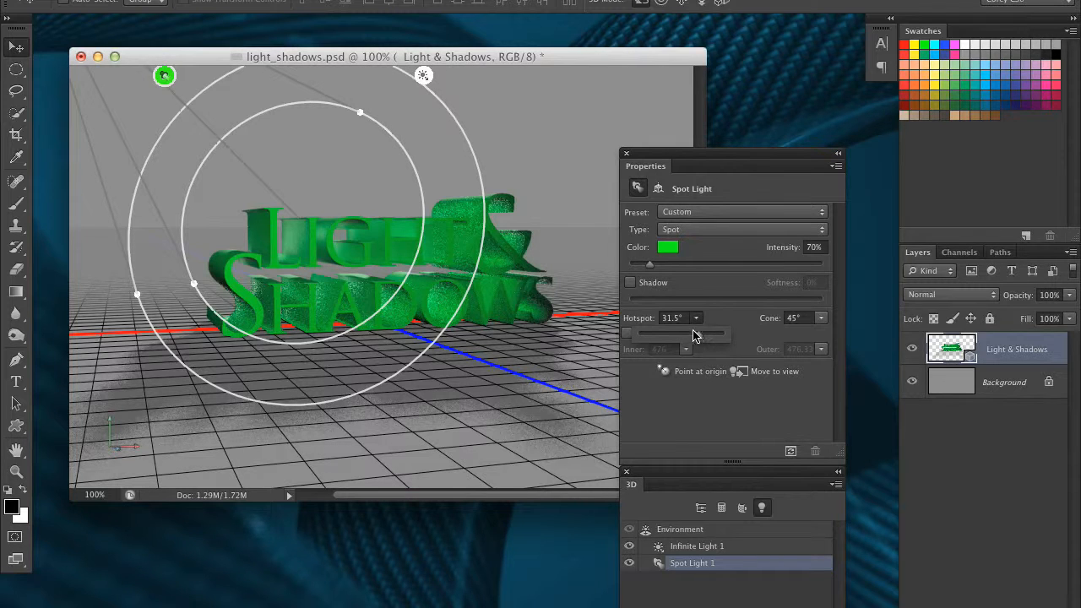
pyautogui.click(837, 316)
pyautogui.click(822, 320)
pyautogui.moveTo(772, 338); pyautogui.dragTo(769, 335)
# - Enable light falloff on the spot light and slide the light so that it reaches part of the text
pyautogui.click(664, 335)
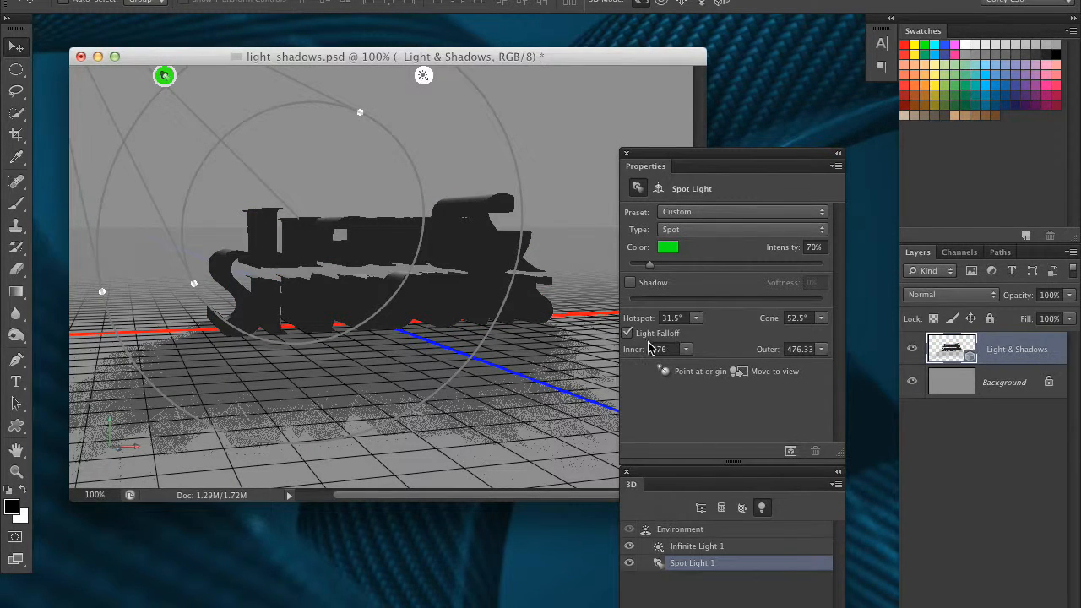
pyautogui.click(633, 337)
pyautogui.click(667, 336)
pyautogui.moveTo(625, 138); pyautogui.dragTo(615, 138)
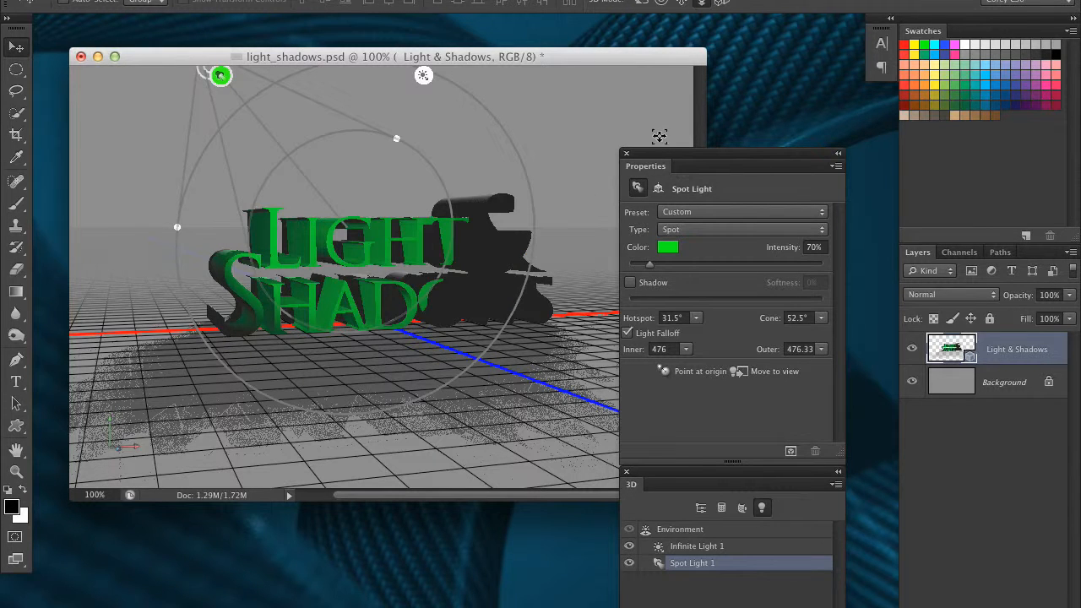
# - Set the spot light's falloff to inner 451.45 and outer 1257.6, and turn light falloff off
pyautogui.click(686, 349)
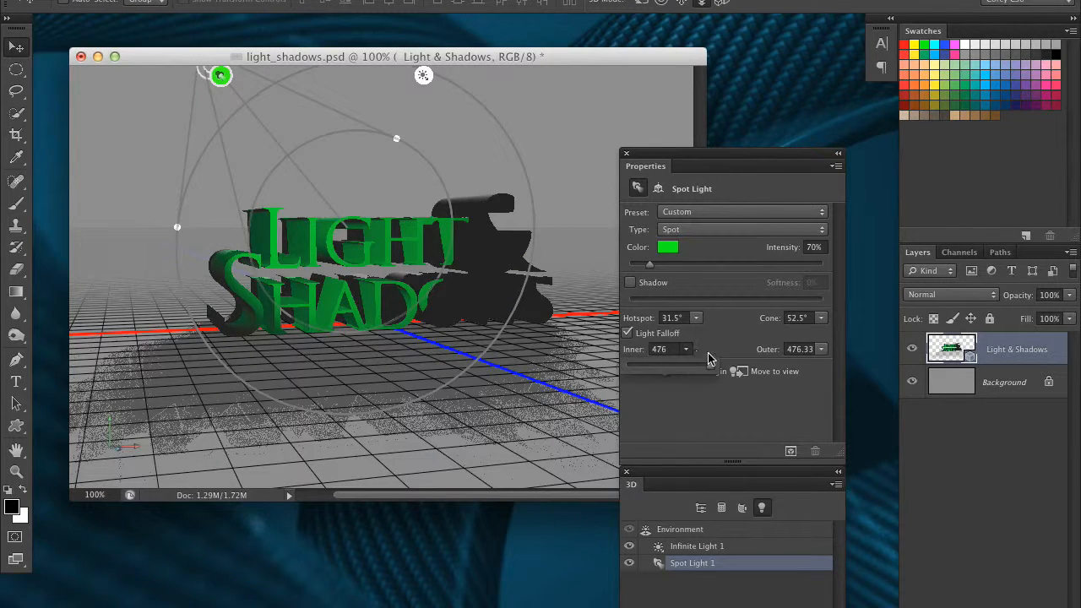
pyautogui.moveTo(689, 369); pyautogui.dragTo(758, 365)
pyautogui.click(819, 351)
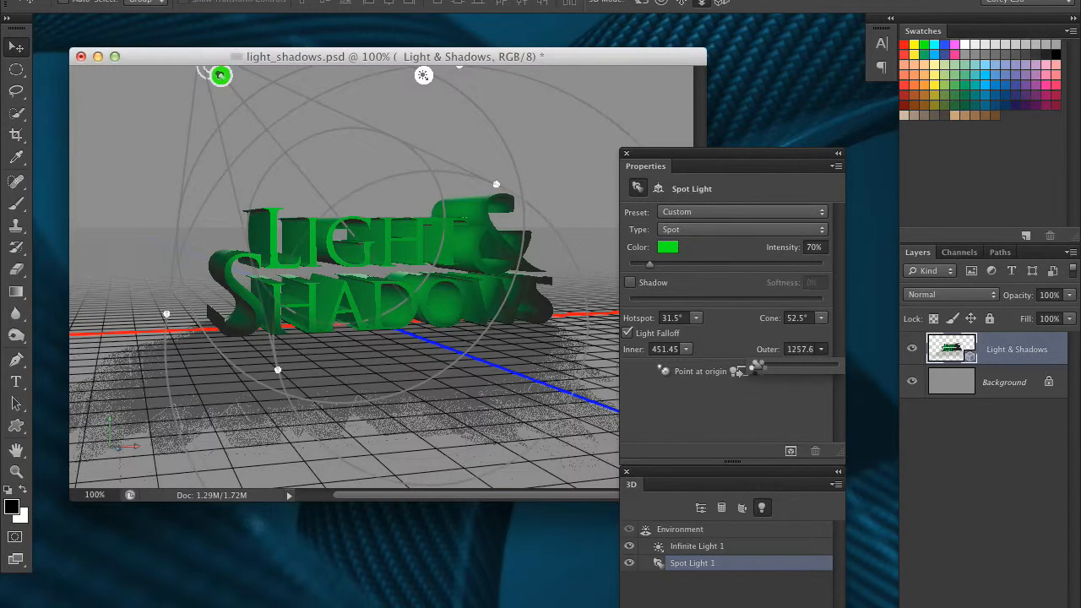
pyautogui.click(639, 339)
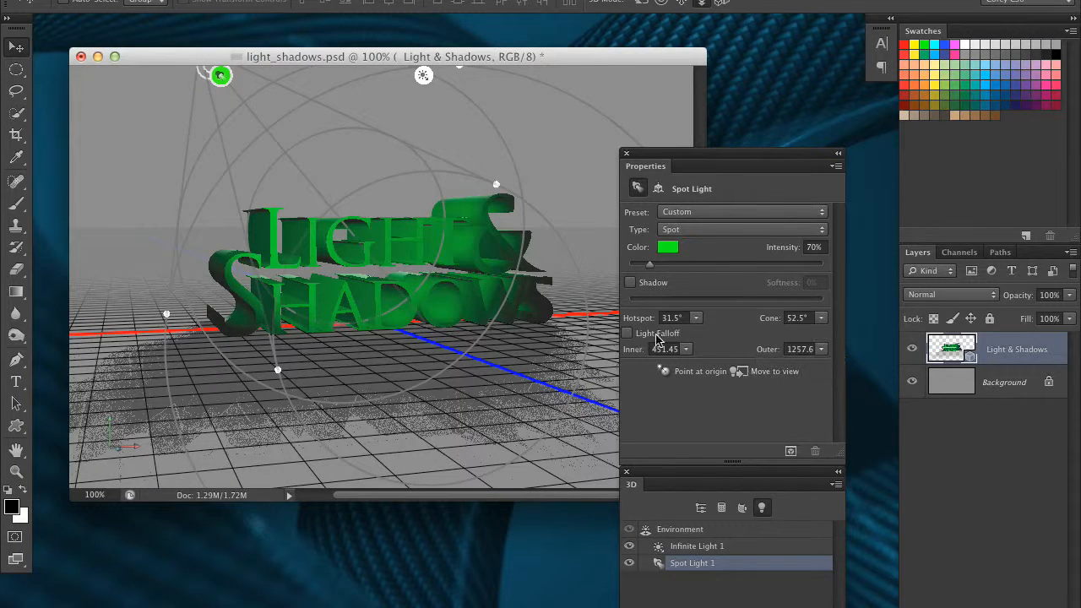
# - Rearrange the Properties and 3D panels beside the text, make Properties taller, and open the spot light's coordinates
pyautogui.moveTo(714, 156); pyautogui.dragTo(733, 107)
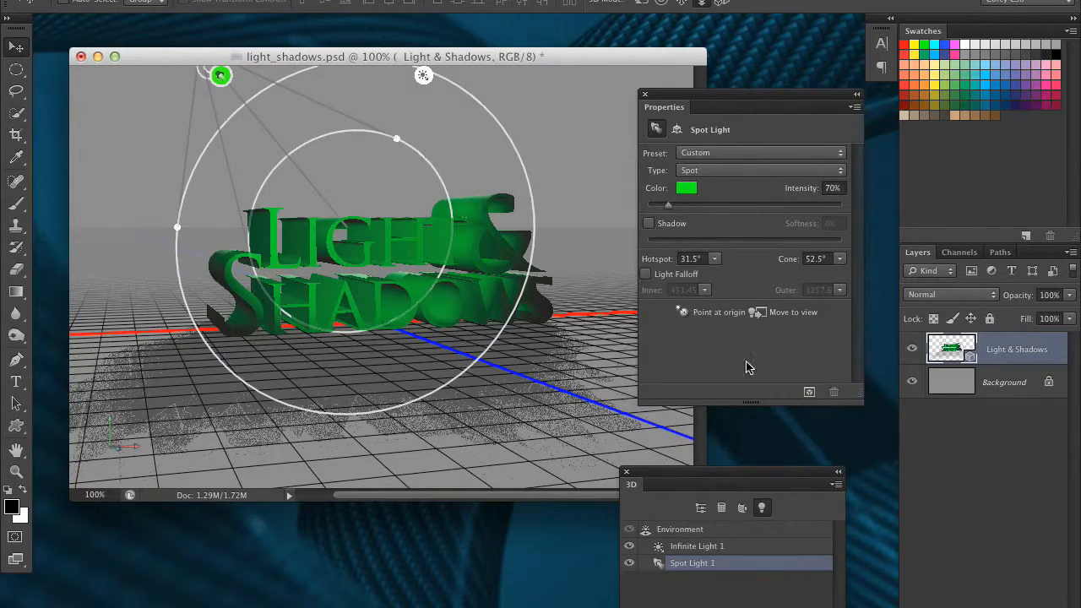
pyautogui.moveTo(726, 477); pyautogui.dragTo(649, 475)
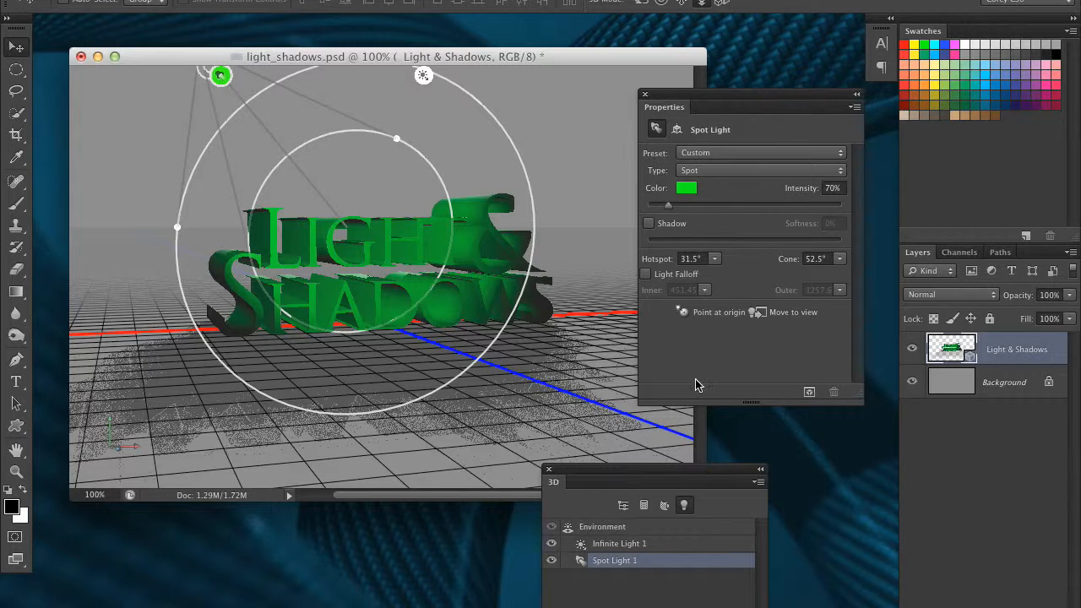
pyautogui.moveTo(676, 473); pyautogui.dragTo(571, 229)
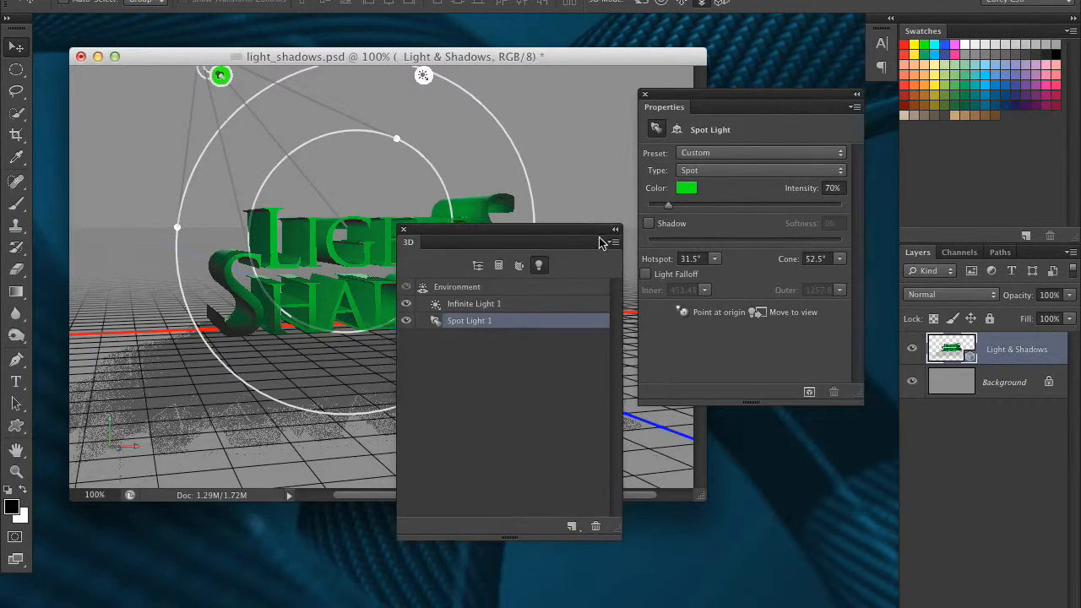
pyautogui.moveTo(861, 395); pyautogui.dragTo(860, 474)
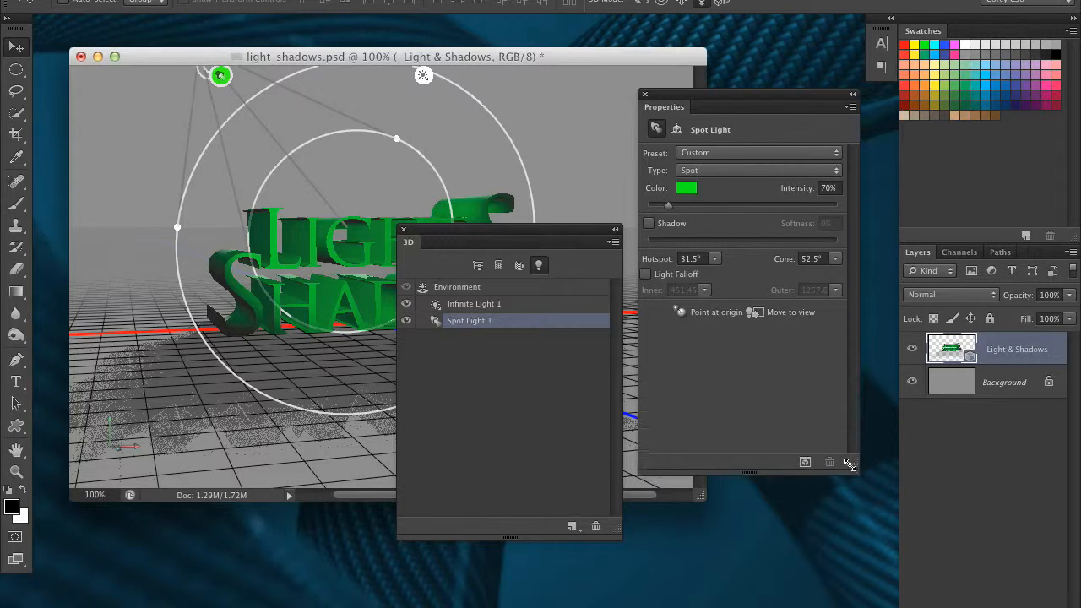
pyautogui.moveTo(695, 96); pyautogui.dragTo(749, 117)
pyautogui.moveTo(588, 230); pyautogui.dragTo(641, 397)
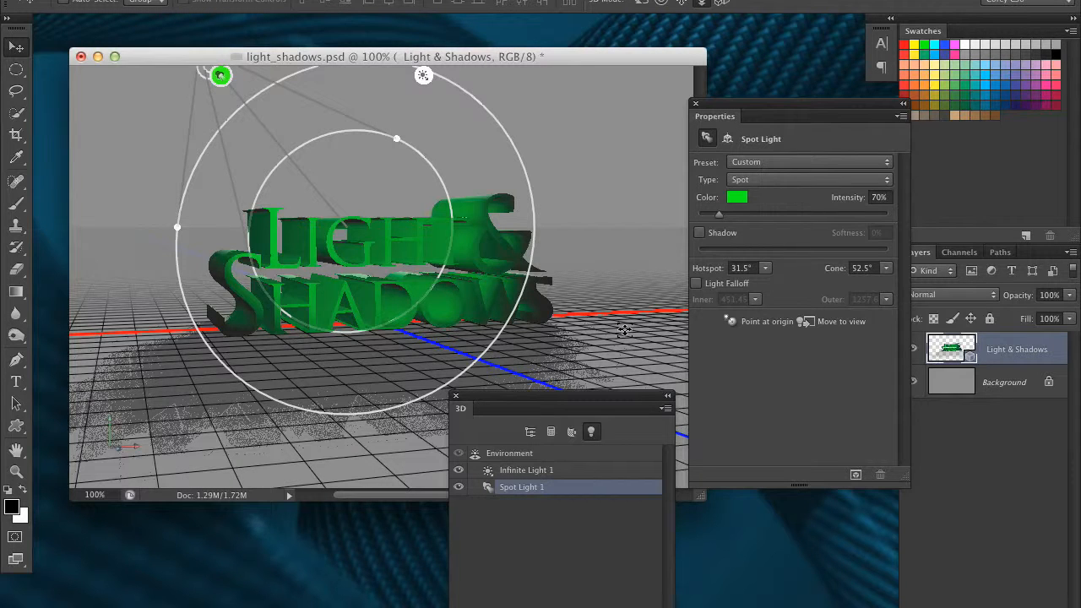
pyautogui.moveTo(758, 103); pyautogui.dragTo(742, 107)
pyautogui.moveTo(649, 397); pyautogui.dragTo(610, 305)
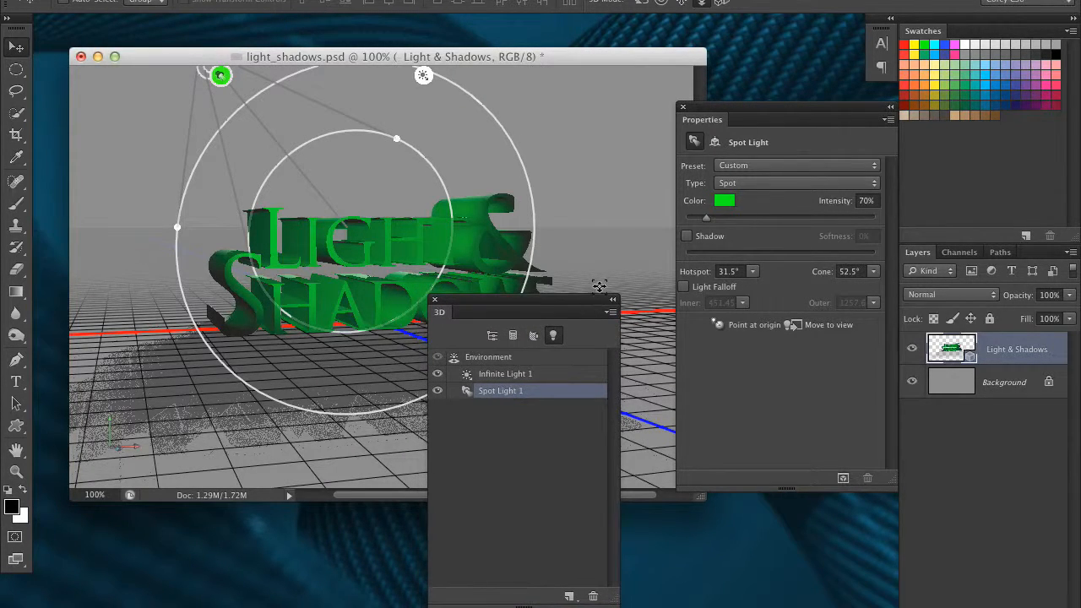
pyautogui.moveTo(734, 118); pyautogui.dragTo(701, 138)
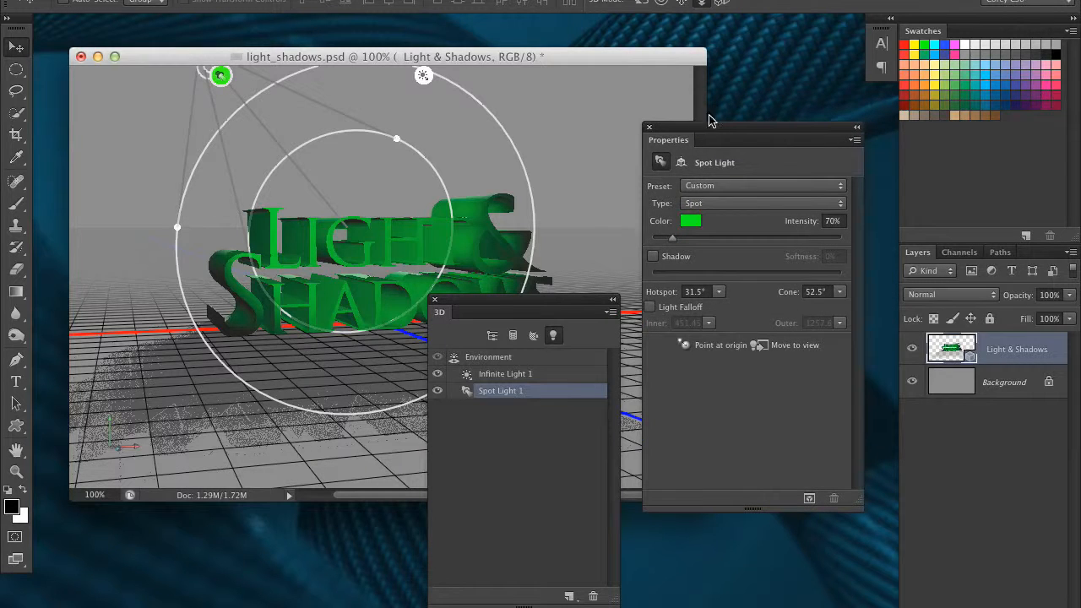
pyautogui.click(684, 167)
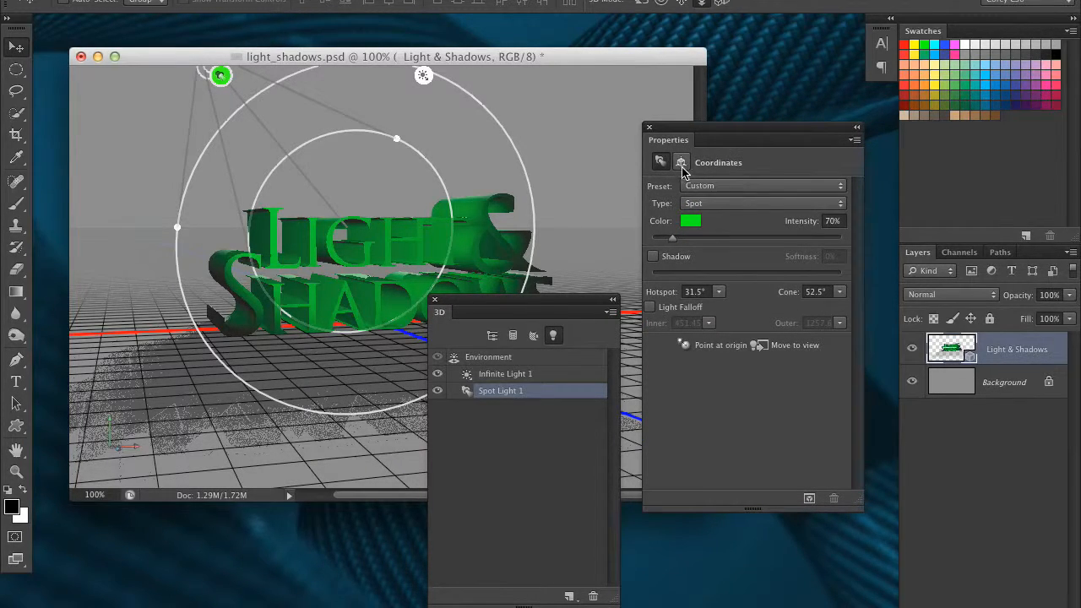